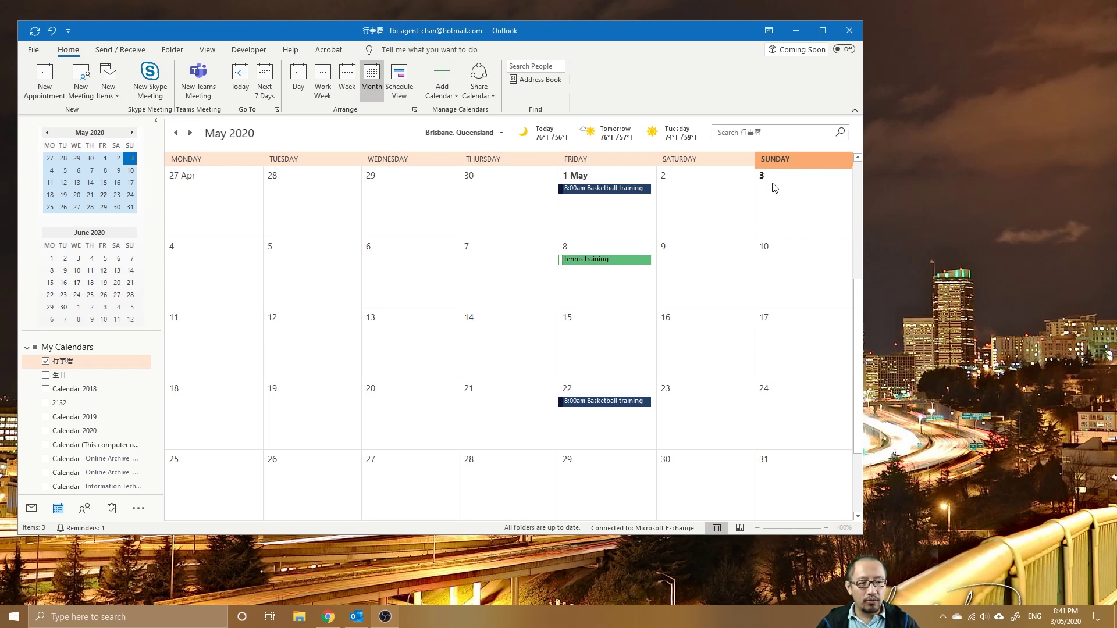
Start an untitled new event in the Sunday 3 May cell of the May 2020 month calendar
mouse_move(1062, 623)
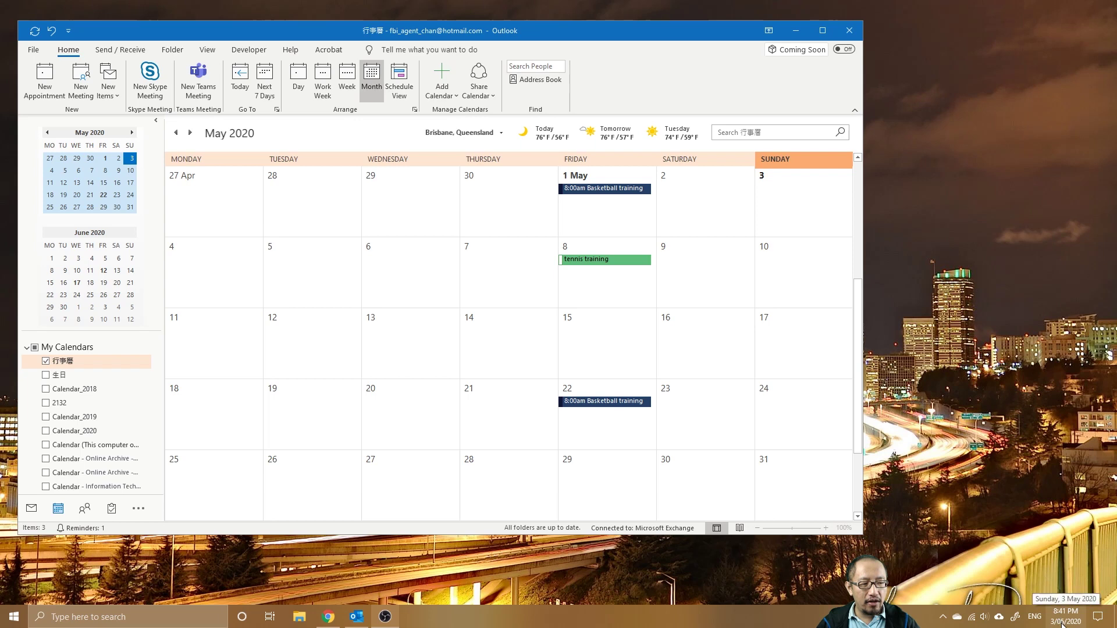
Cancel the inline event and open a full New Appointment form for Sunday 3 May
click(820, 201)
click(820, 201)
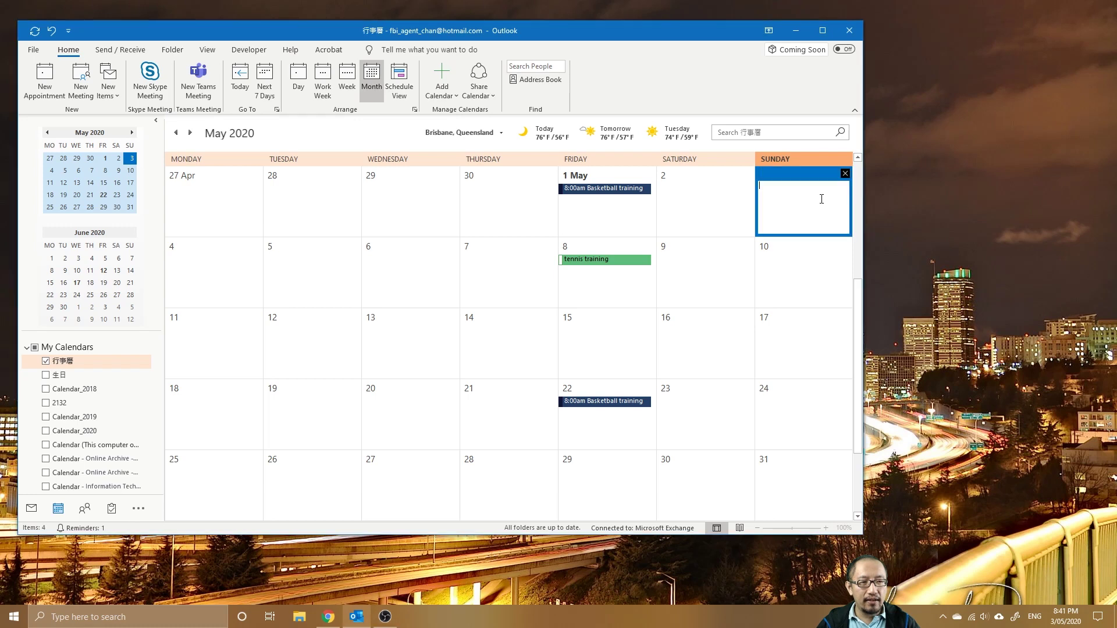
key(Escape)
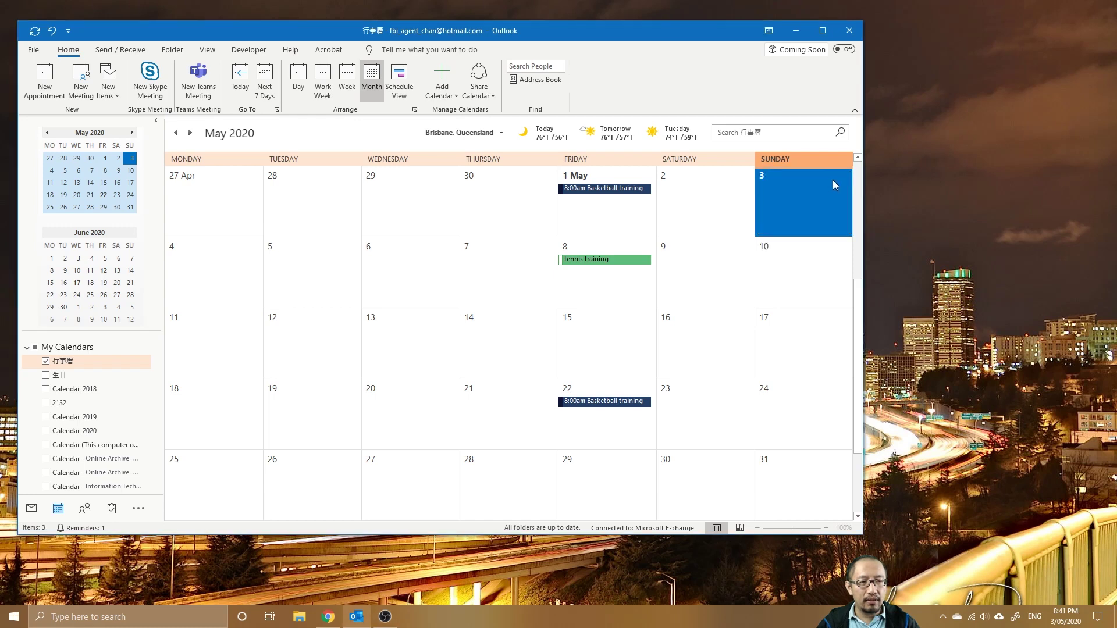
right_click(821, 188)
click(852, 195)
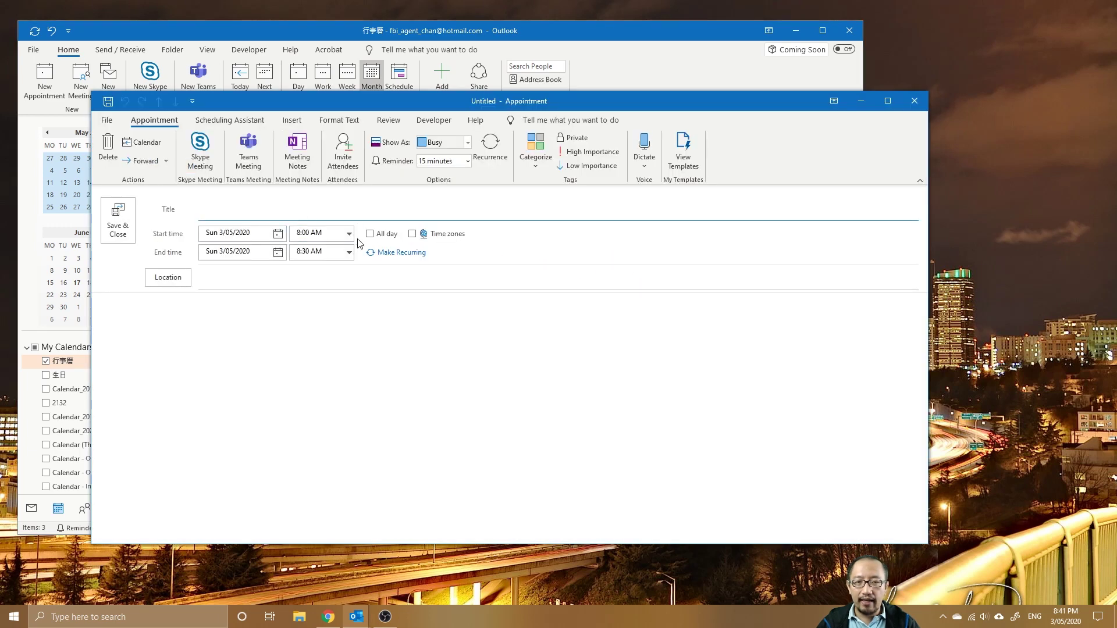
Set the appointment start time to 9:00 PM and title it 'dinner'
click(349, 233)
scroll(351, 285, down, 3)
drag(351, 285, 351, 298)
click(329, 297)
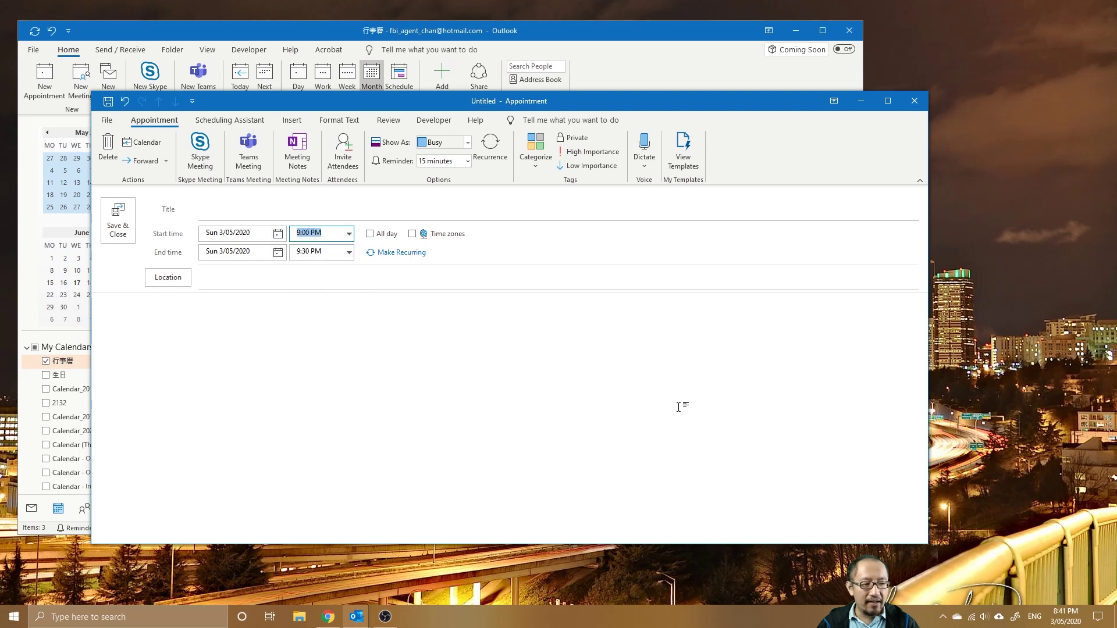
click(277, 215)
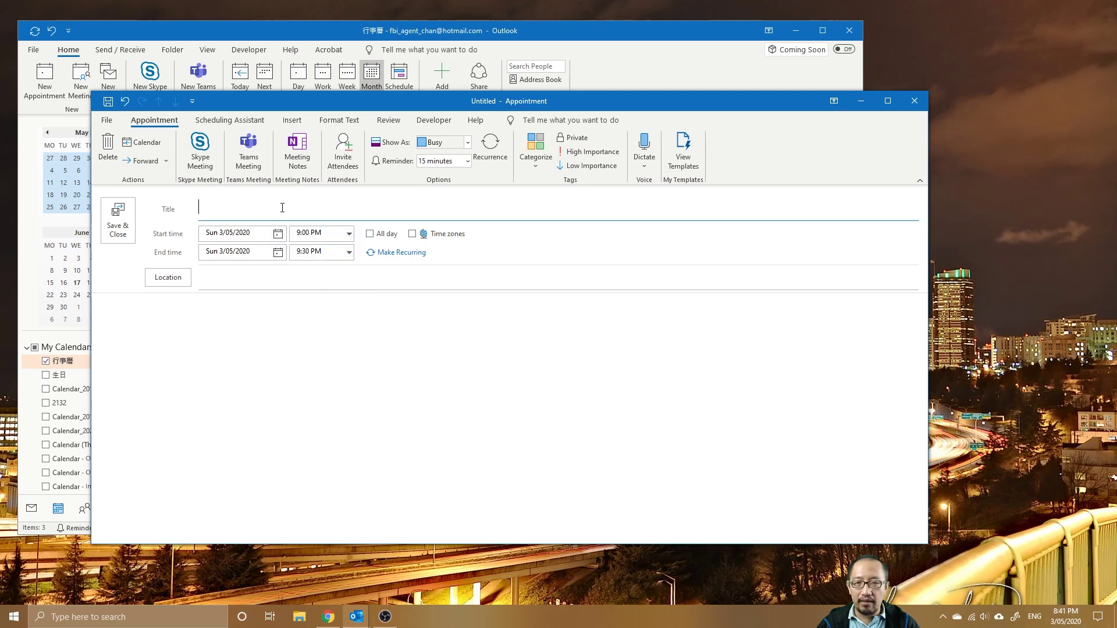
text(dinner)
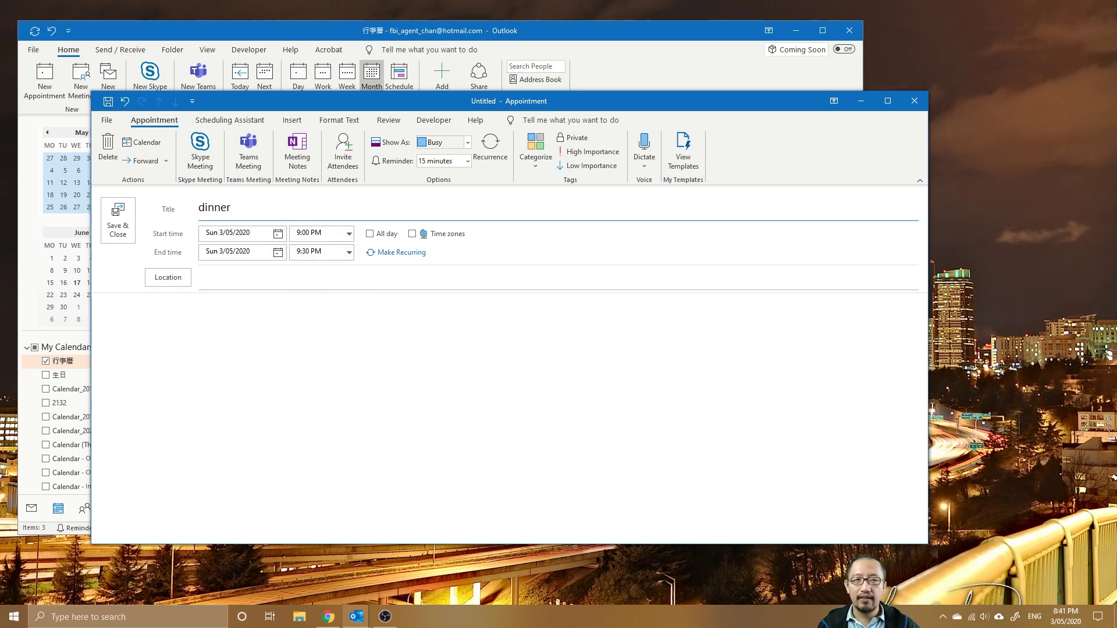
Set a 30-minute reminder and save the dinner appointment
click(467, 162)
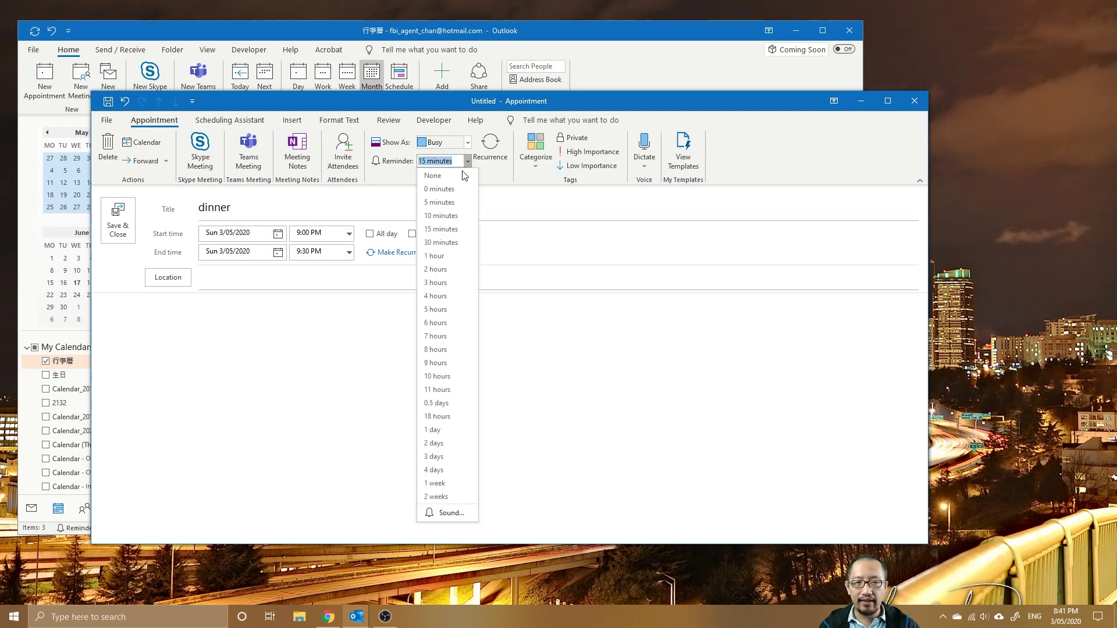
click(459, 242)
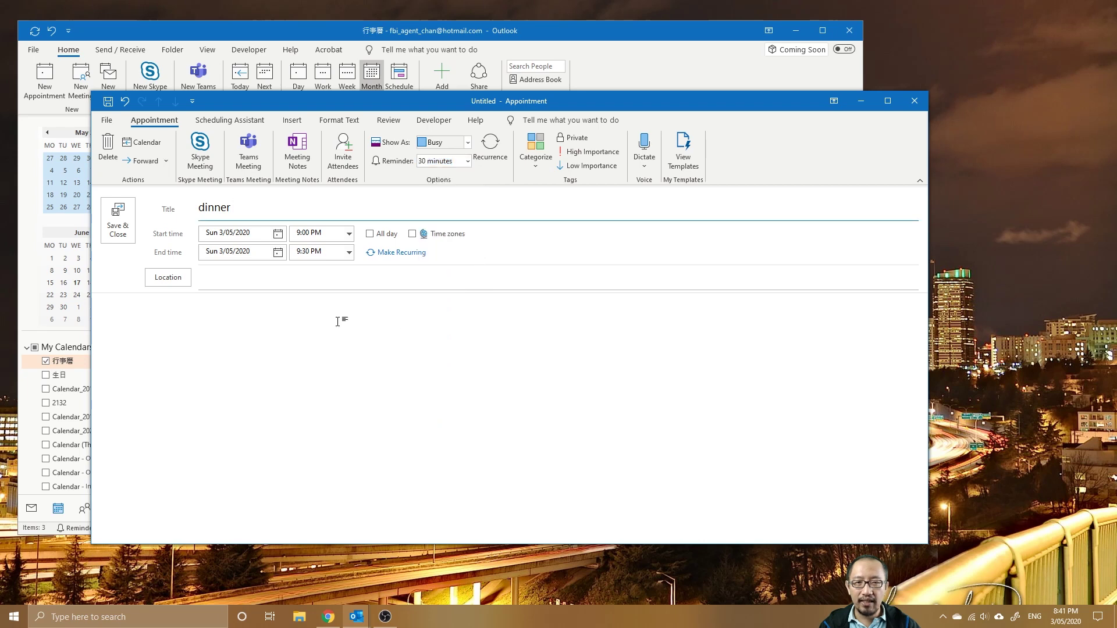
click(121, 230)
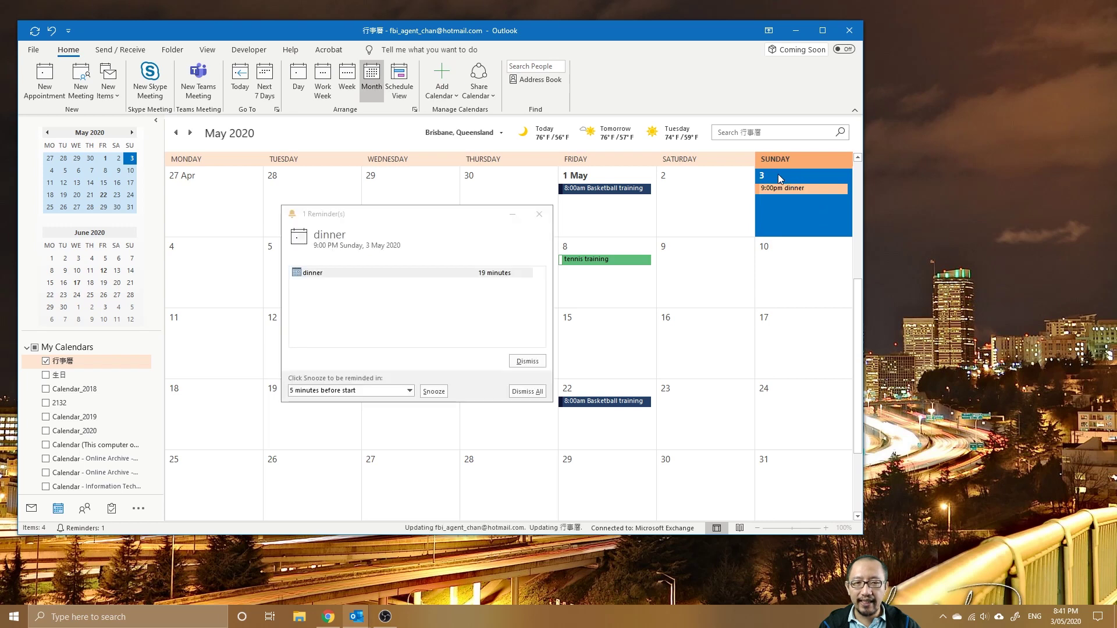
Shift the dinner reminder window right and open the Windows Action Center
drag(399, 222, 479, 222)
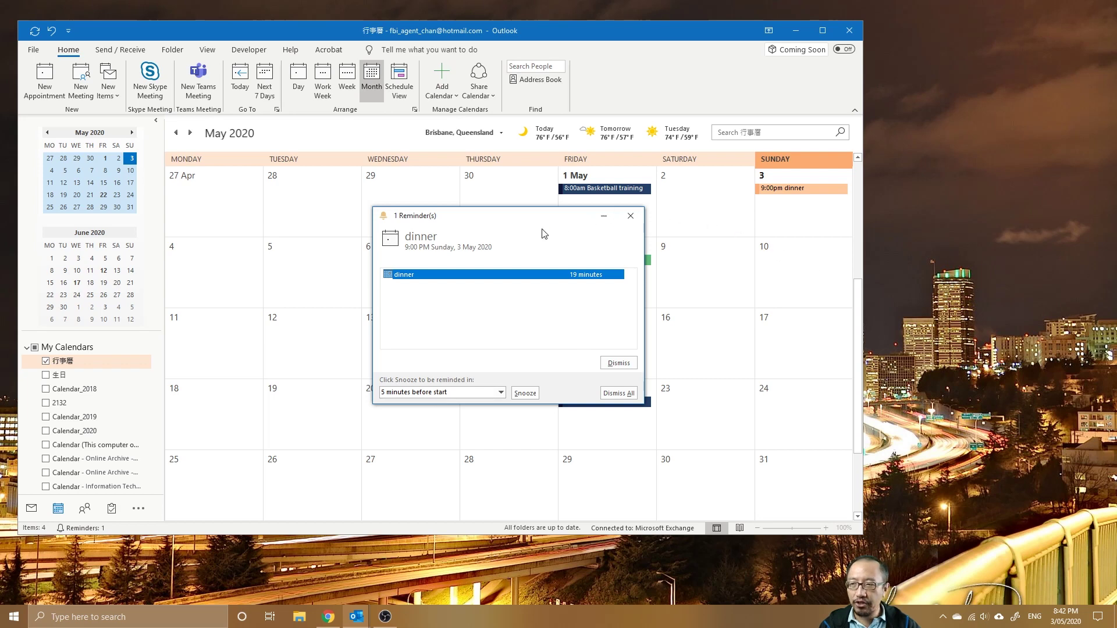
click(1096, 619)
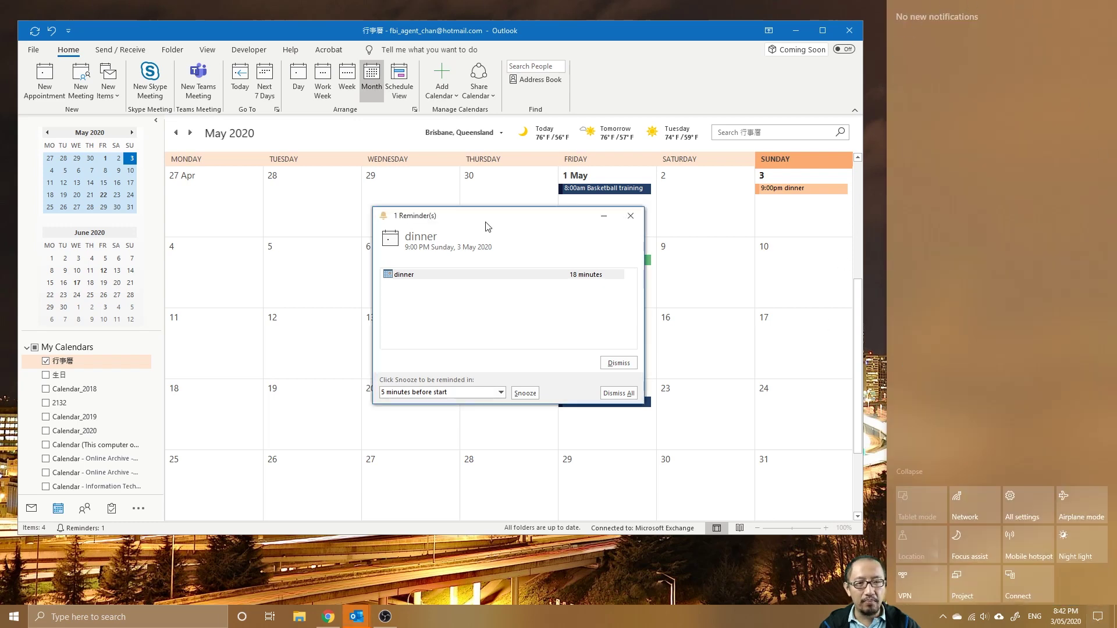
Move the reminder lower, reopen the Action Center, and close the dinner reminder window
drag(486, 223, 468, 277)
click(1098, 617)
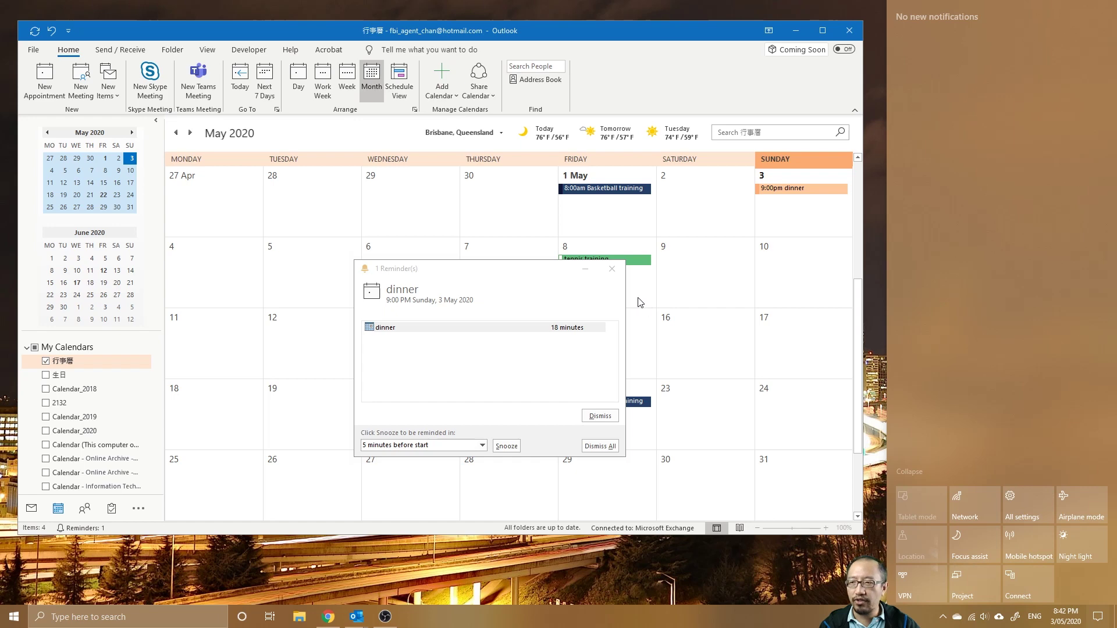
click(610, 273)
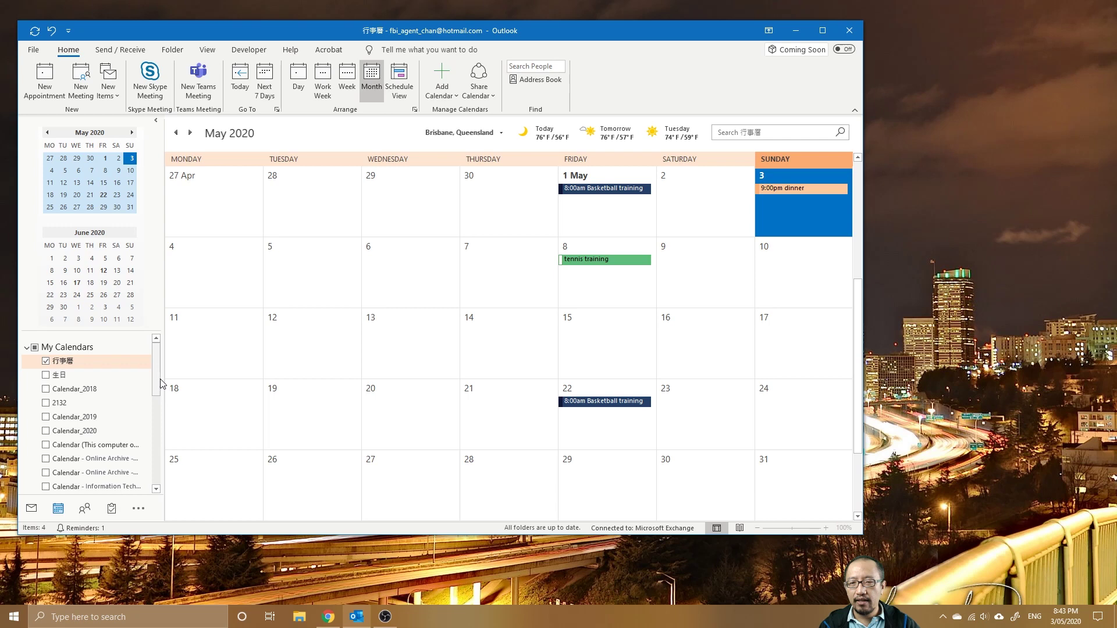
Search Windows for 'calendar' from the taskbar, then dismiss the results
mouse_move(63, 509)
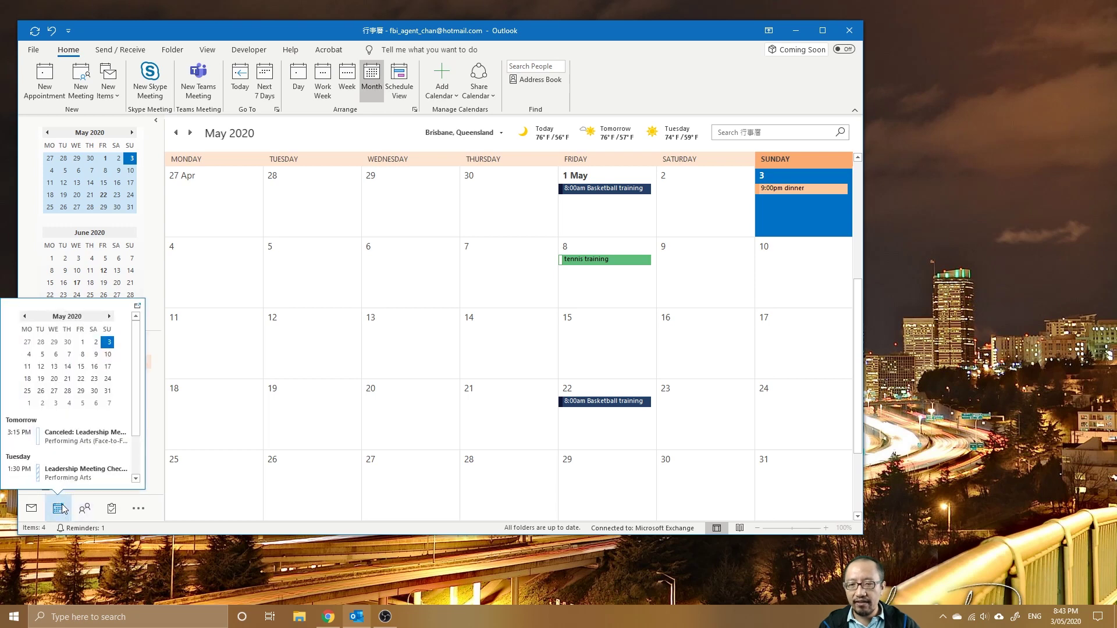
click(1097, 617)
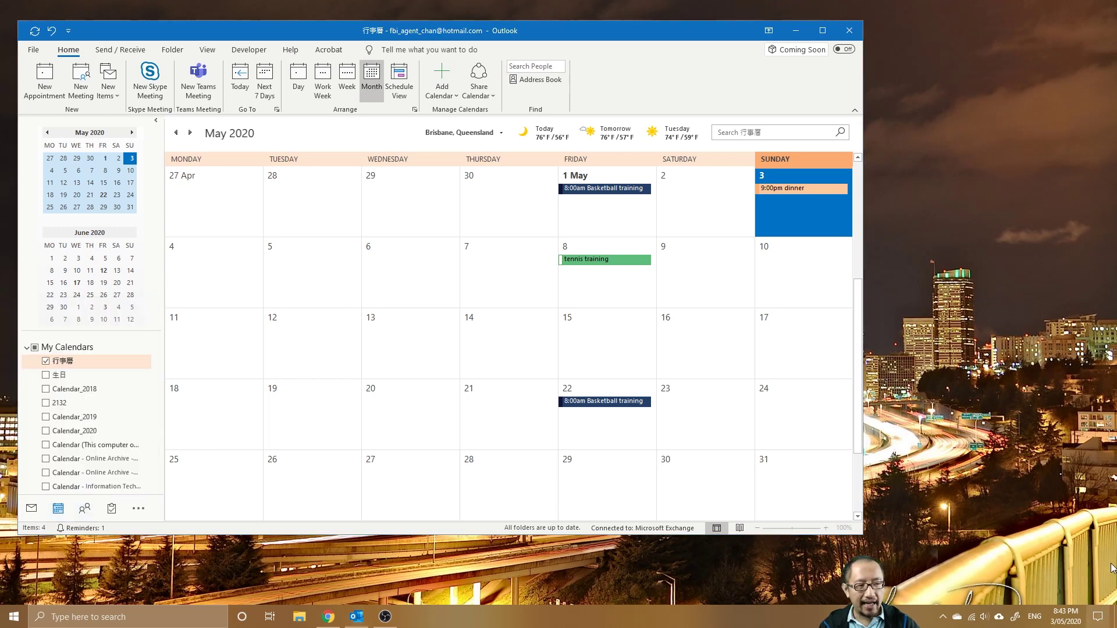
click(161, 615)
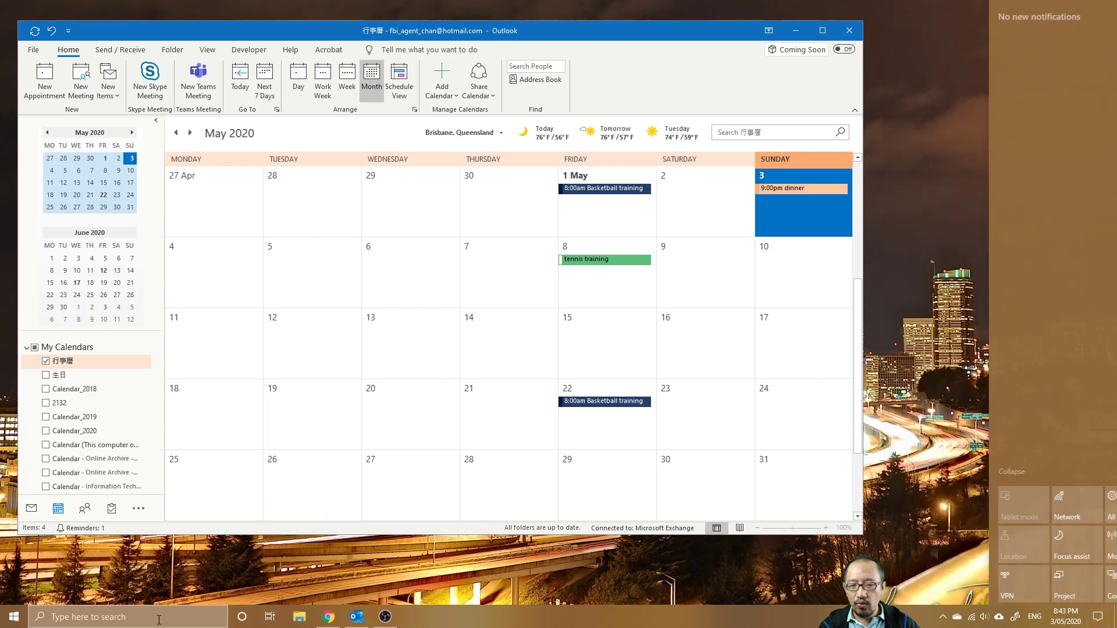
text(calendar)
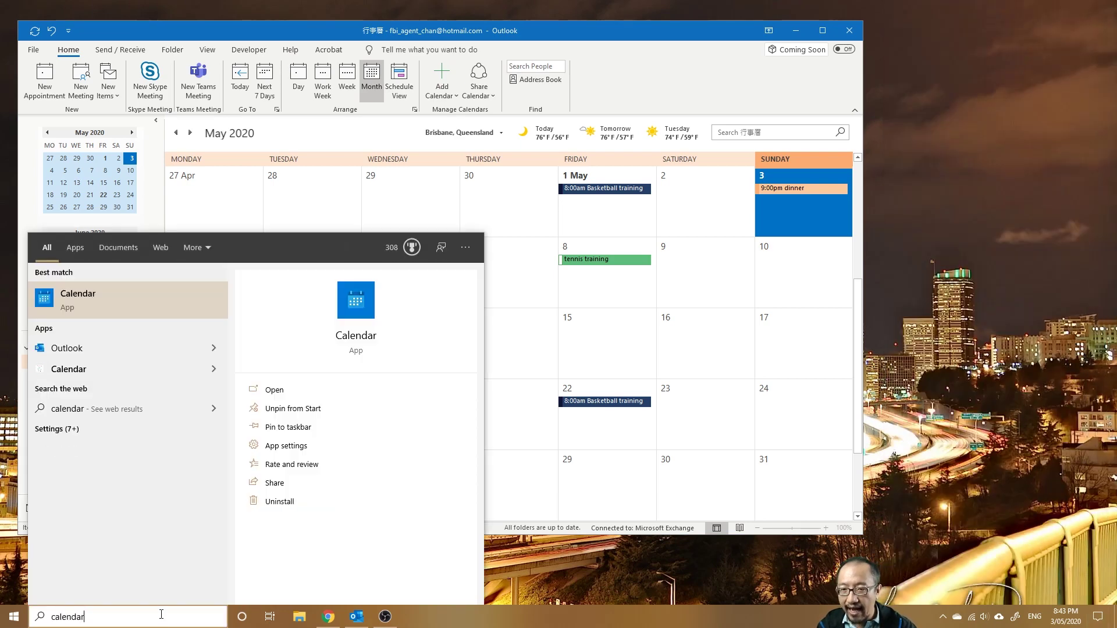
click(543, 568)
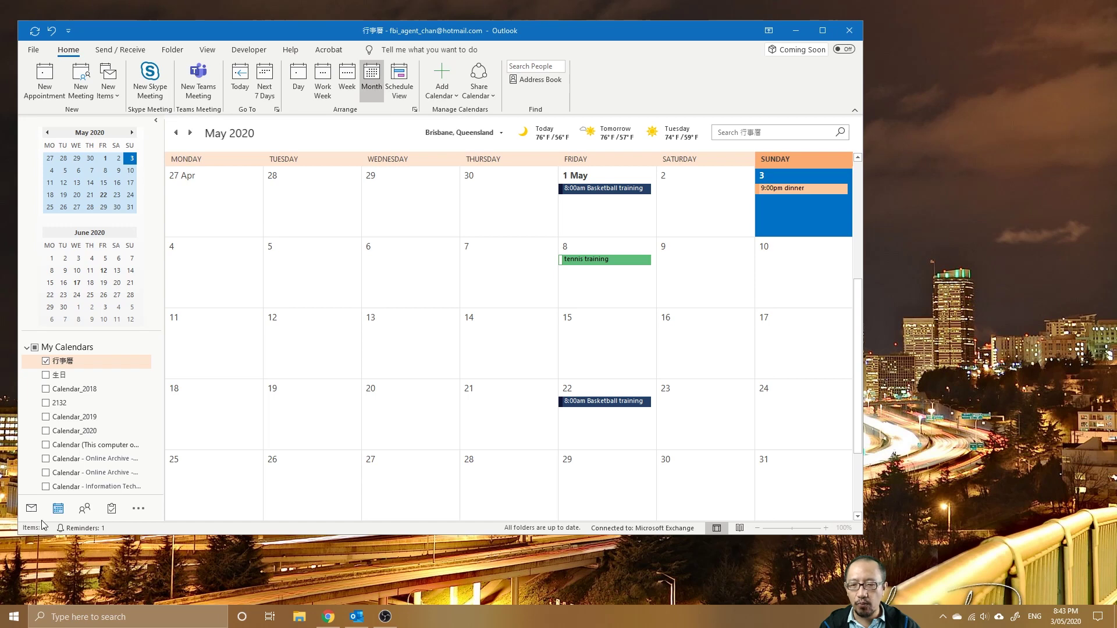
Search Windows for 'mail', dismiss the results, and start a fresh search
click(1098, 616)
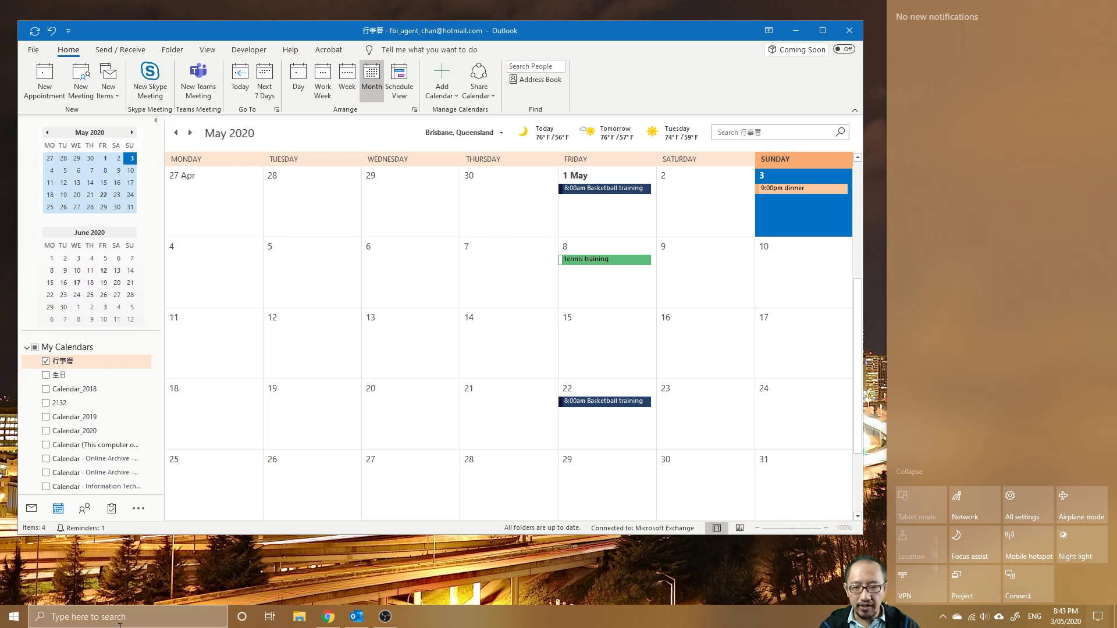
click(117, 616)
text(mail)
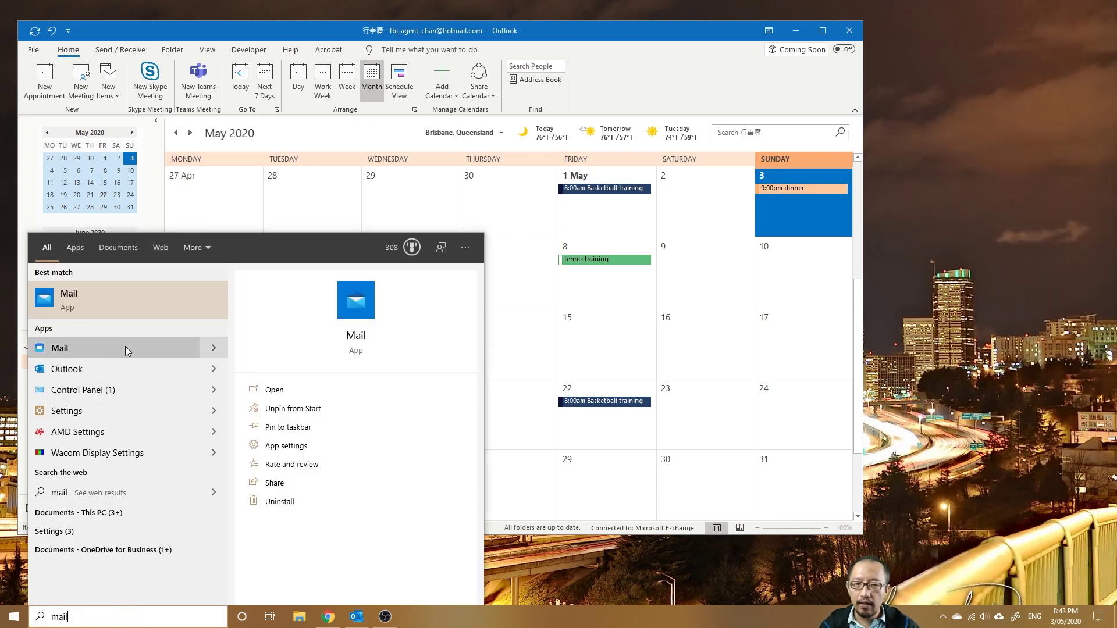
click(613, 562)
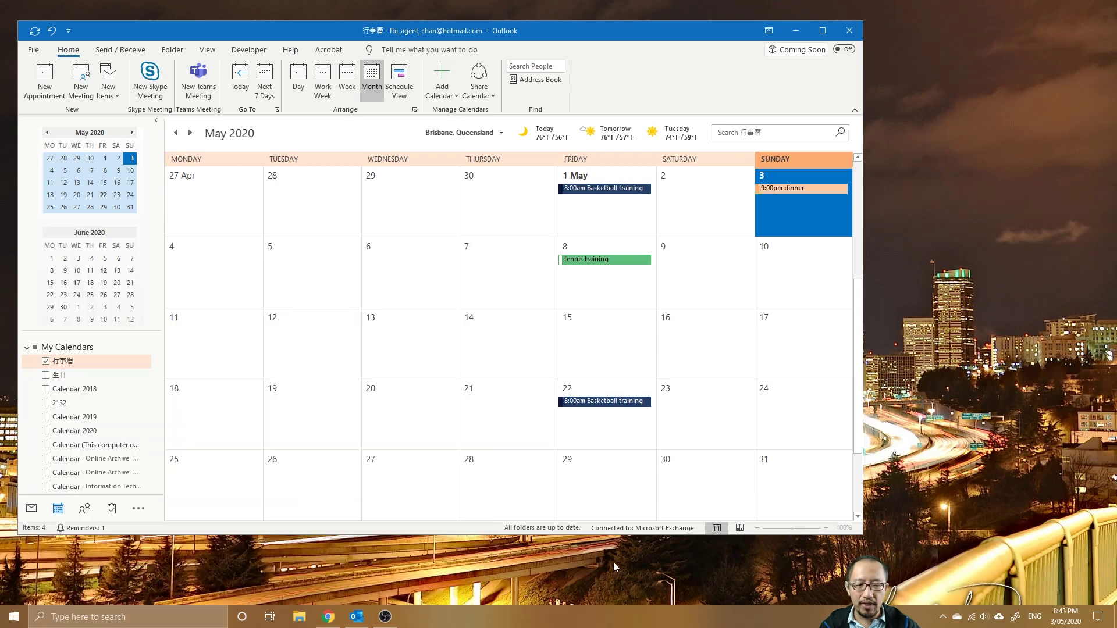
click(175, 622)
Launch Calendar via 'calendar' search, dismiss the connect-an-account prompt, and reposition the window
text(calendar)
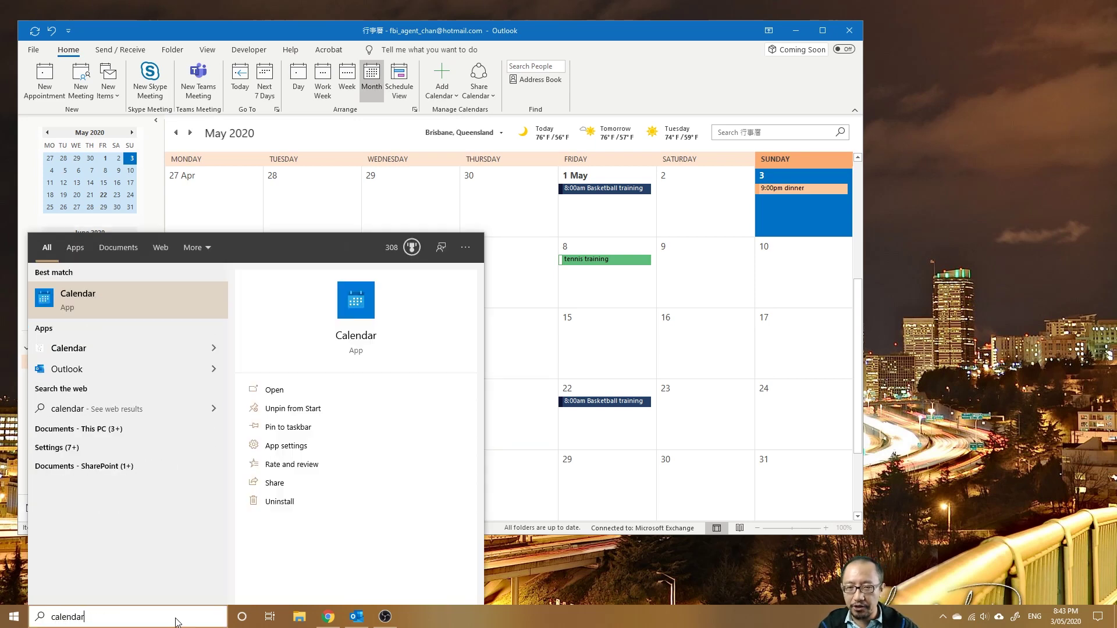
key(Return)
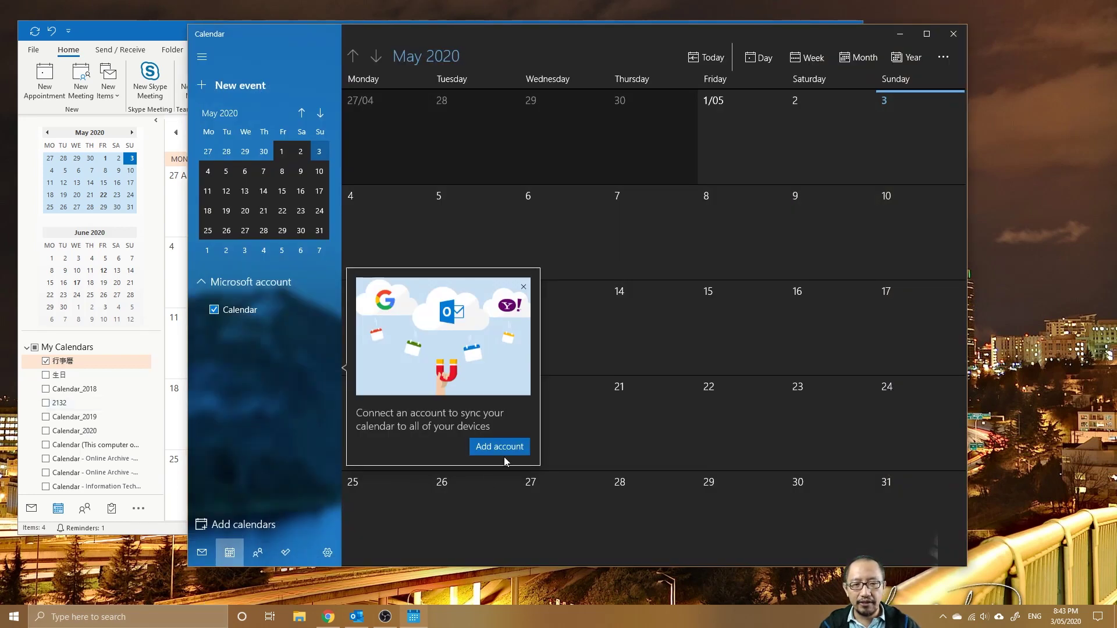
click(496, 500)
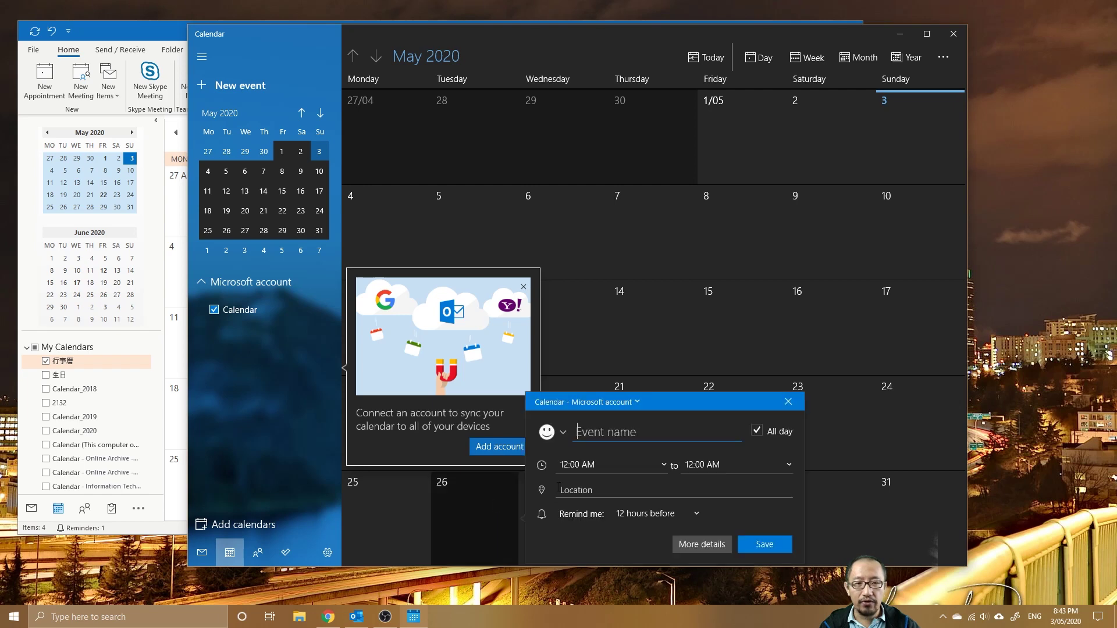
key(Escape)
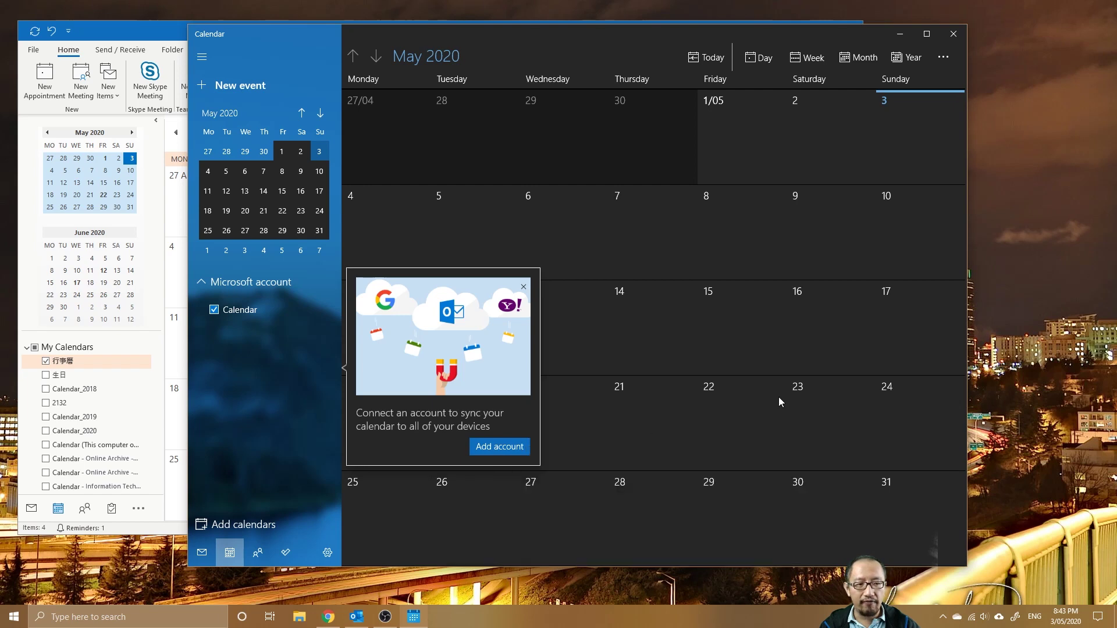
click(523, 286)
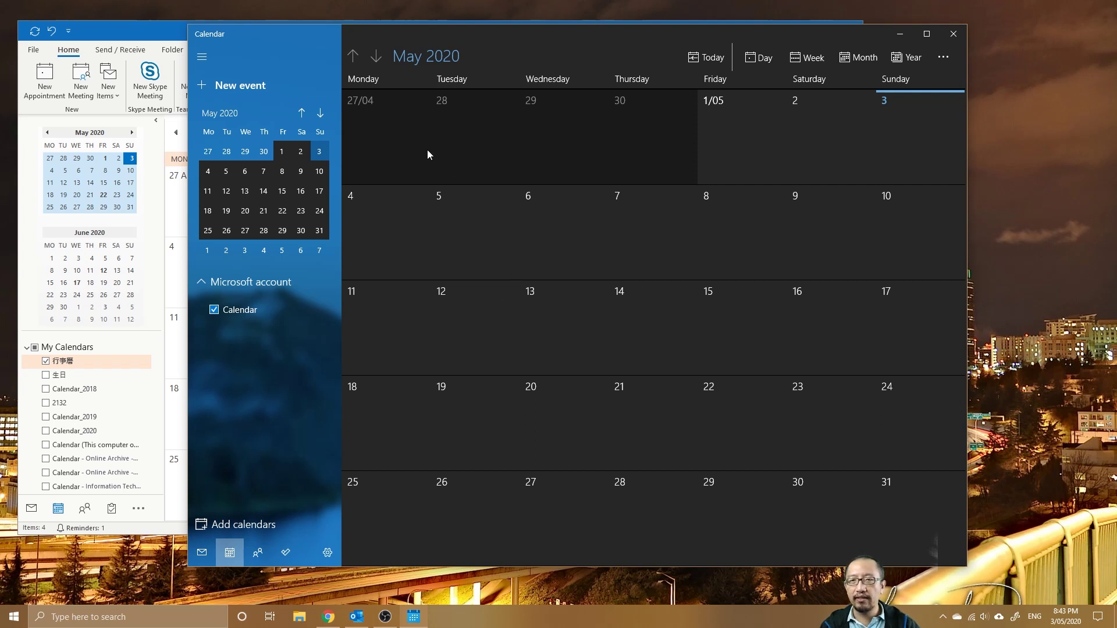
drag(294, 34, 370, 46)
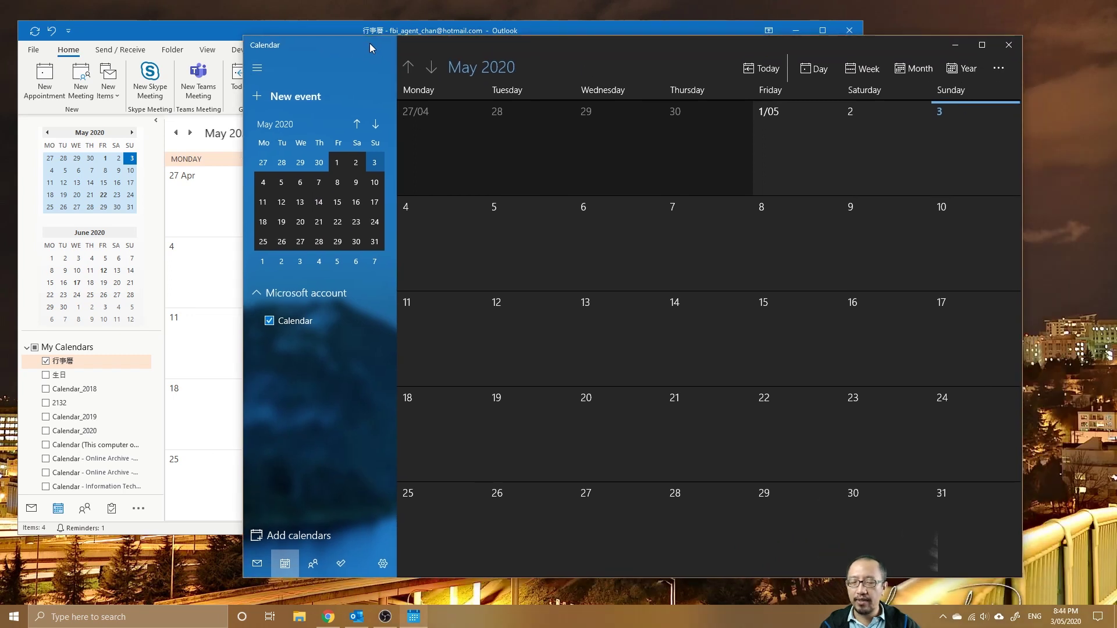
Add the existing Microsoft account as an Outlook.com account through Calendar's Manage Accounts settings
click(383, 563)
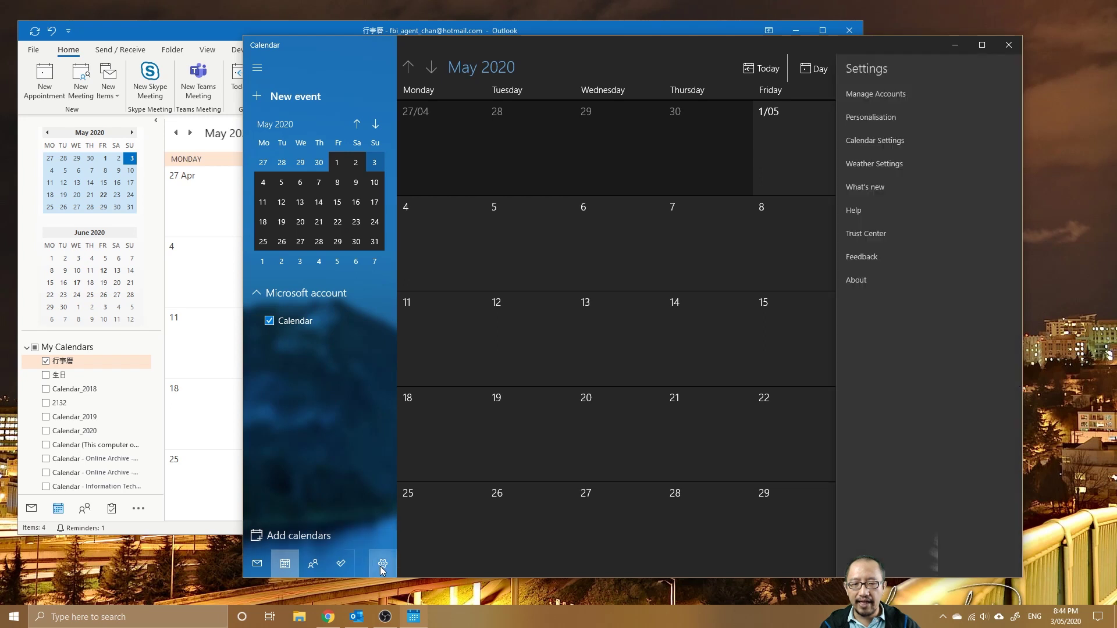
click(857, 96)
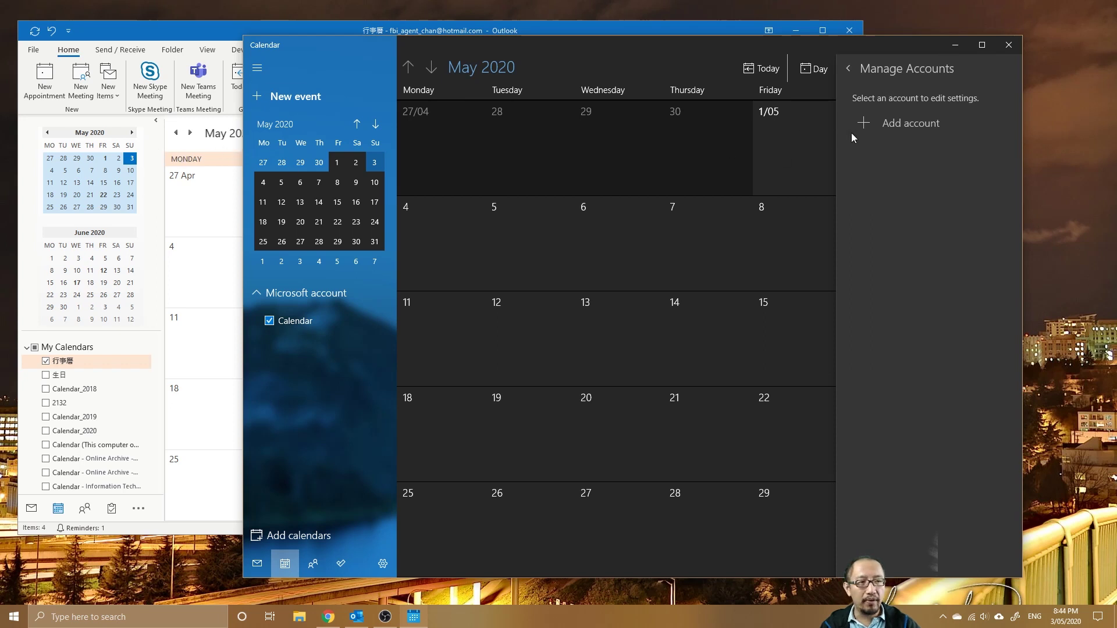
click(912, 124)
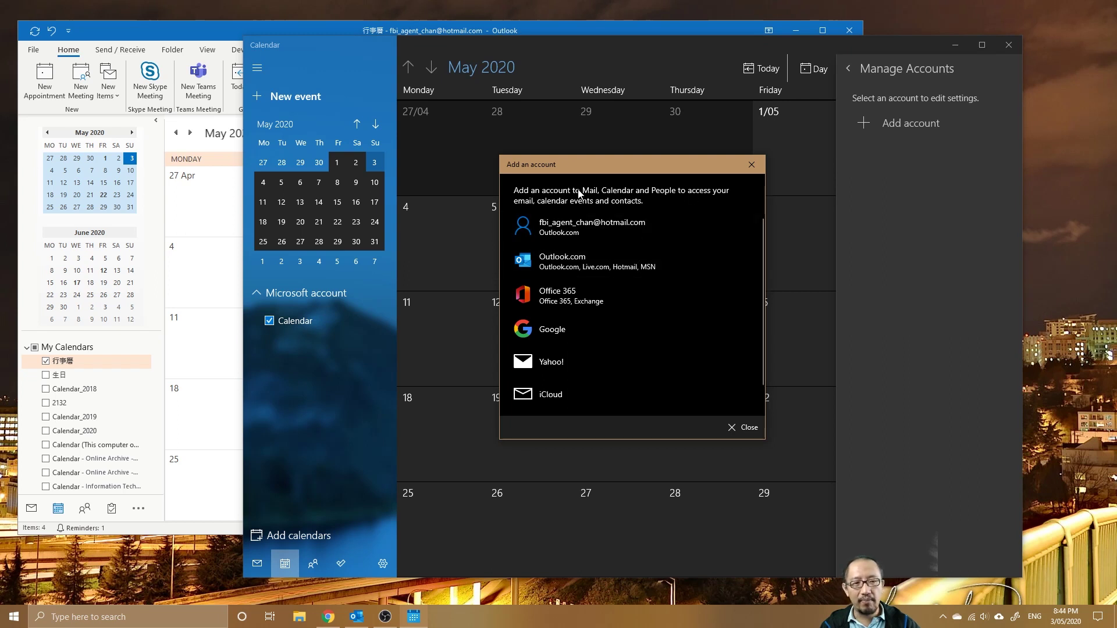
click(579, 260)
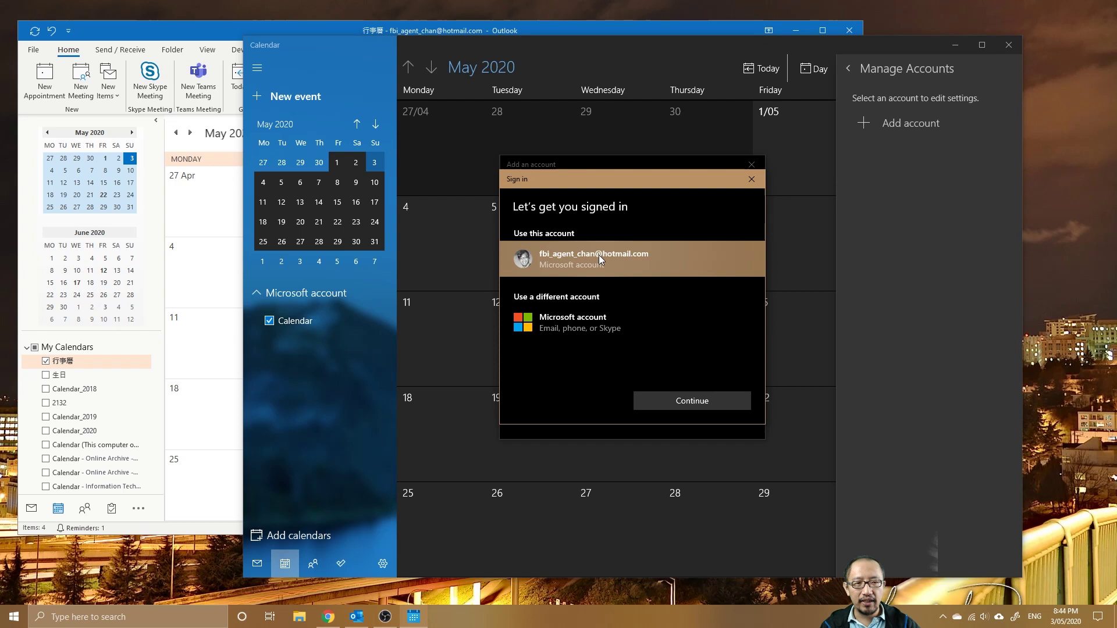
click(675, 403)
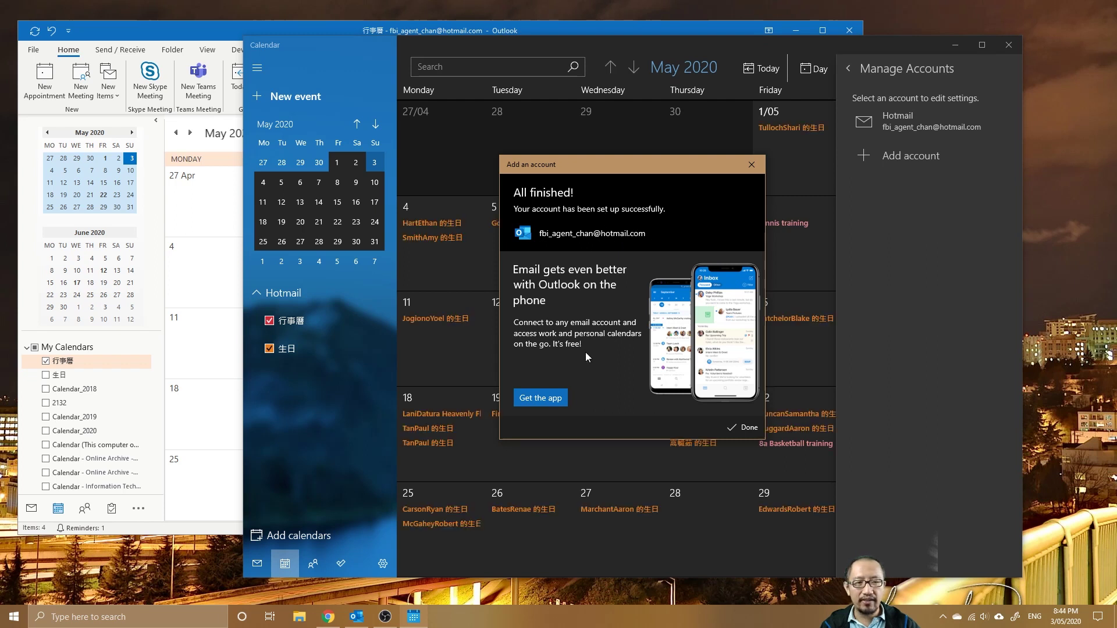
click(742, 429)
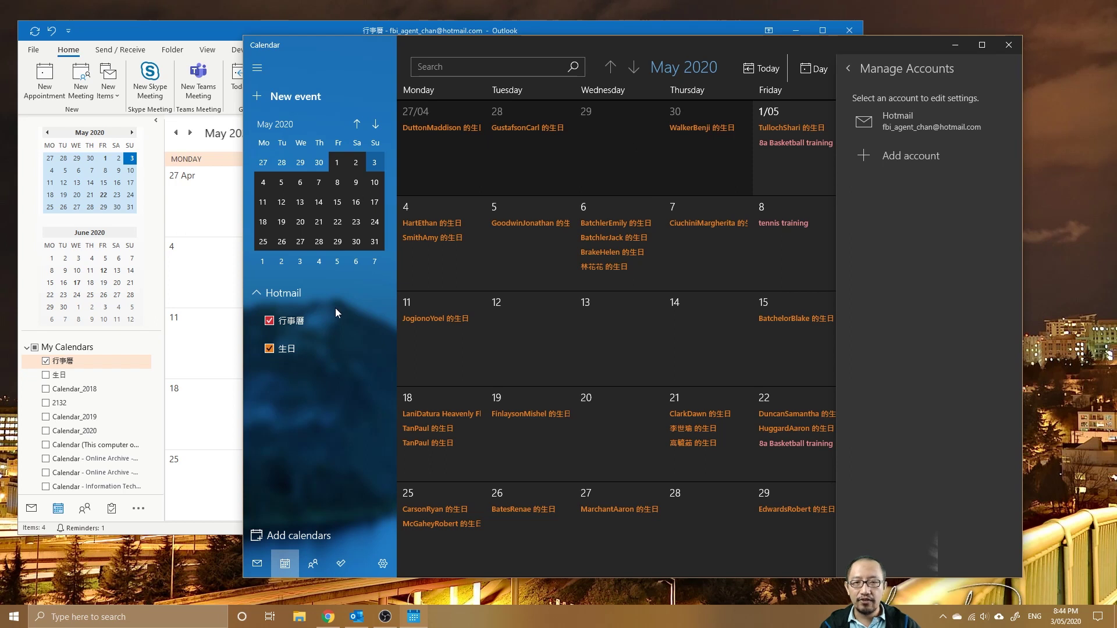
Close Manage Accounts, hide the 生日 calendar, and preview the Sunday 9p dinner
click(279, 336)
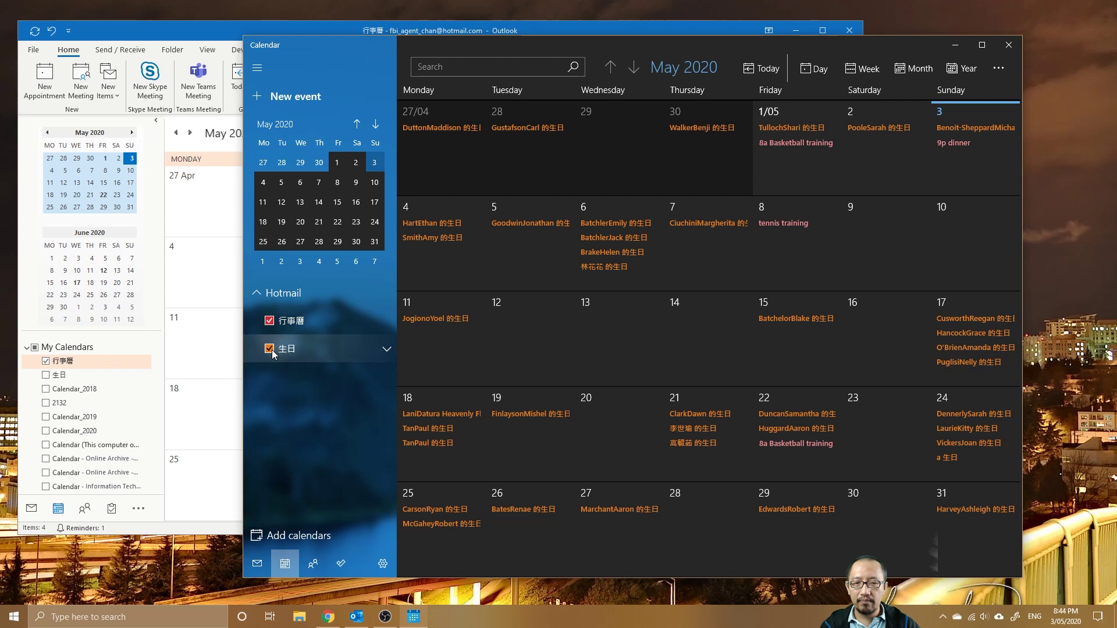
click(275, 347)
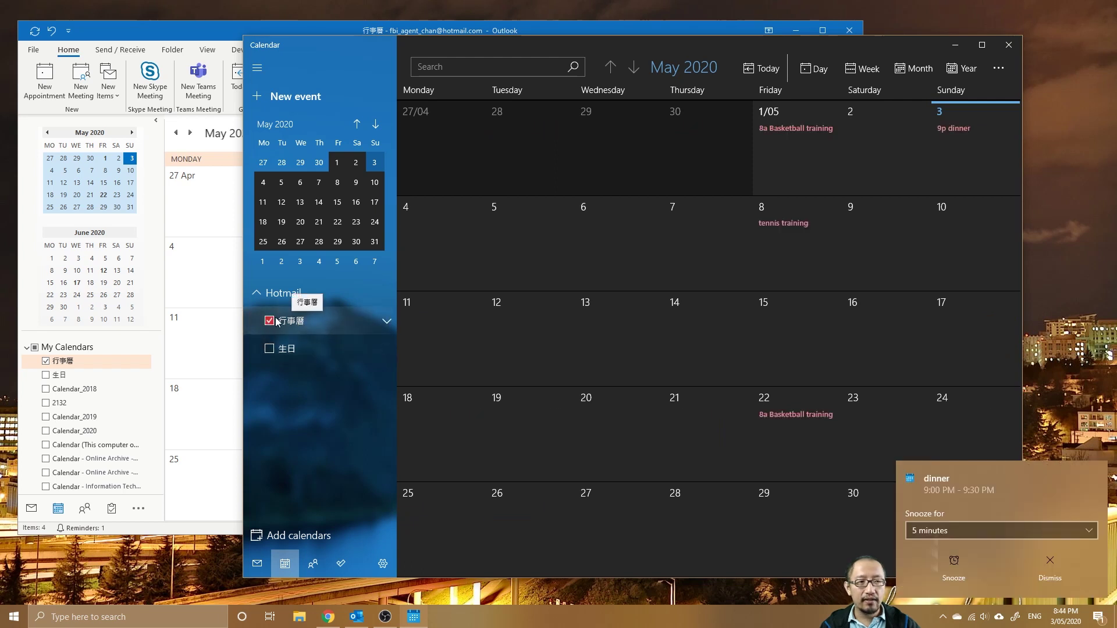
click(953, 129)
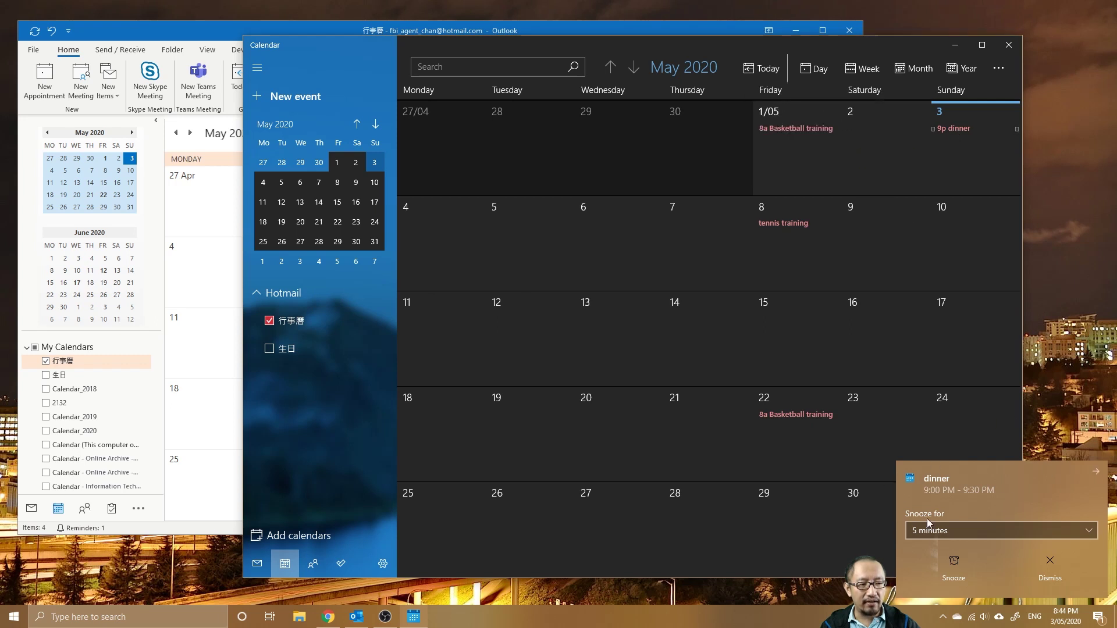
key(Escape)
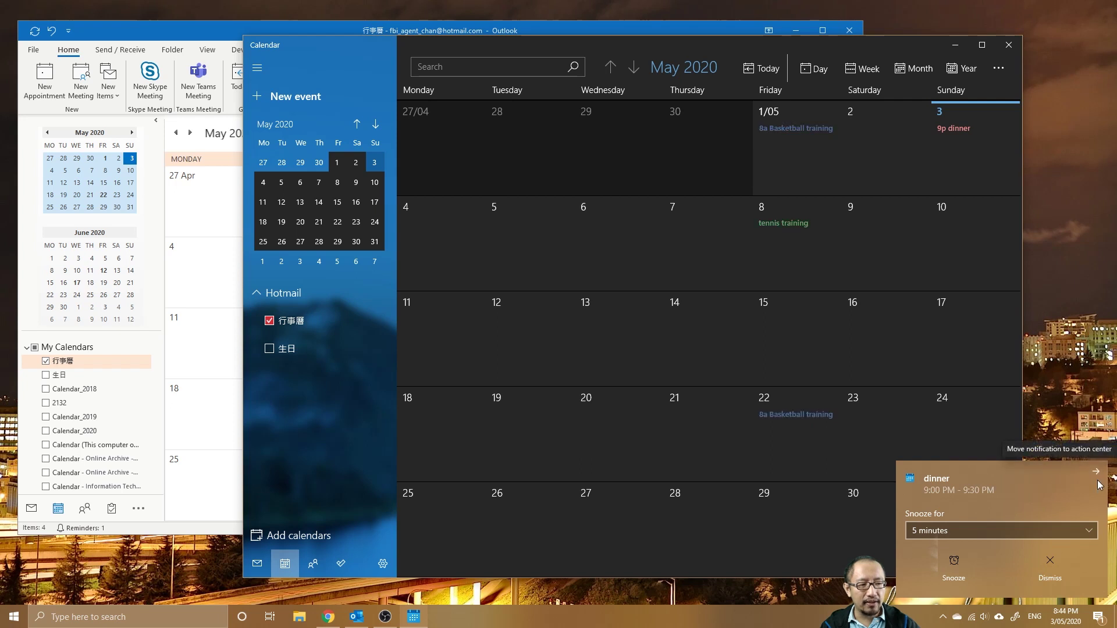
Check the dinner reminder in the Action Center and preview the 9p dinner again
click(1099, 617)
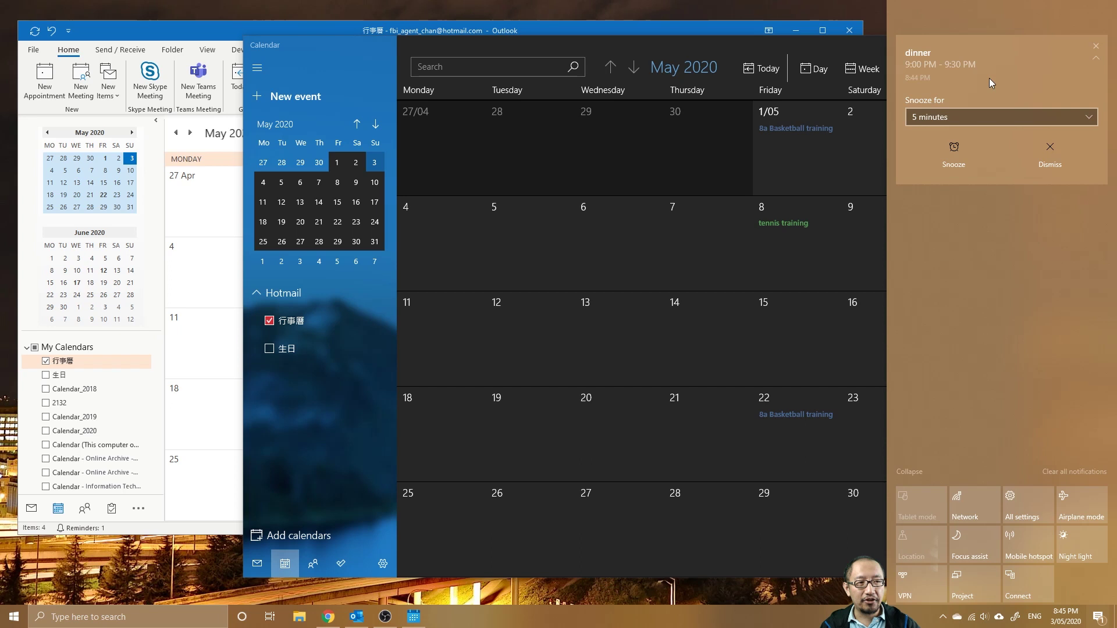
click(1098, 617)
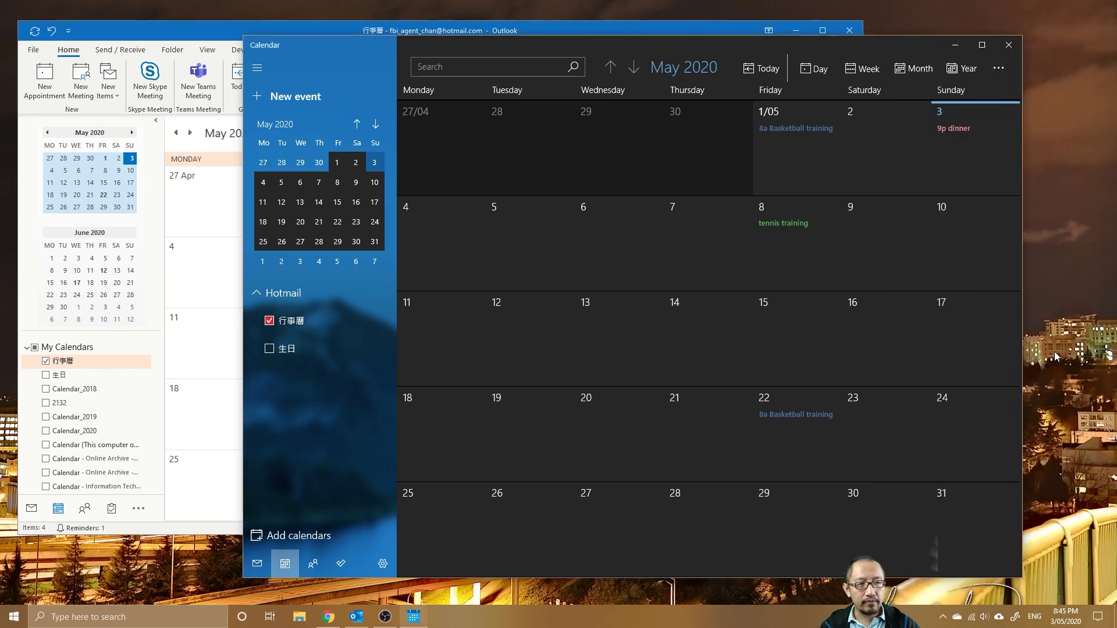
drag(679, 48, 529, 57)
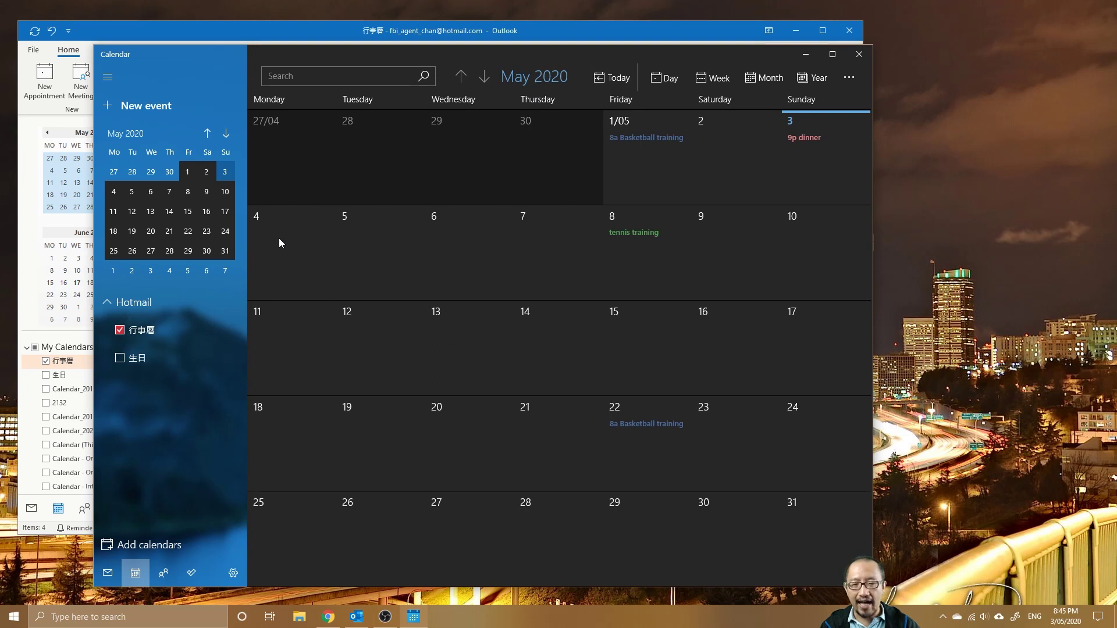
click(798, 138)
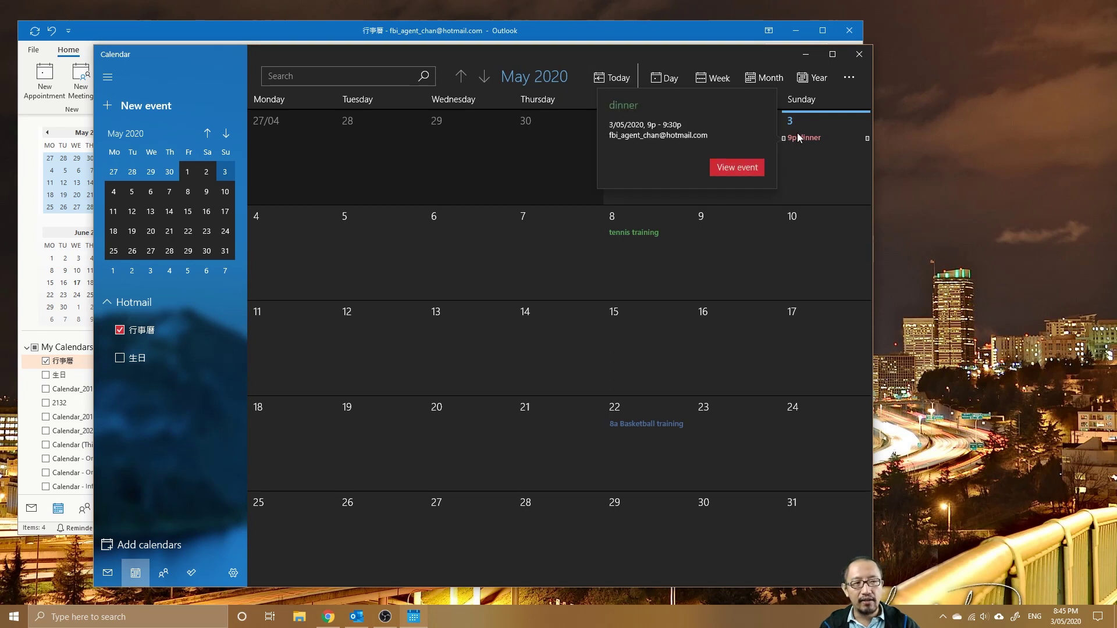
click(1108, 622)
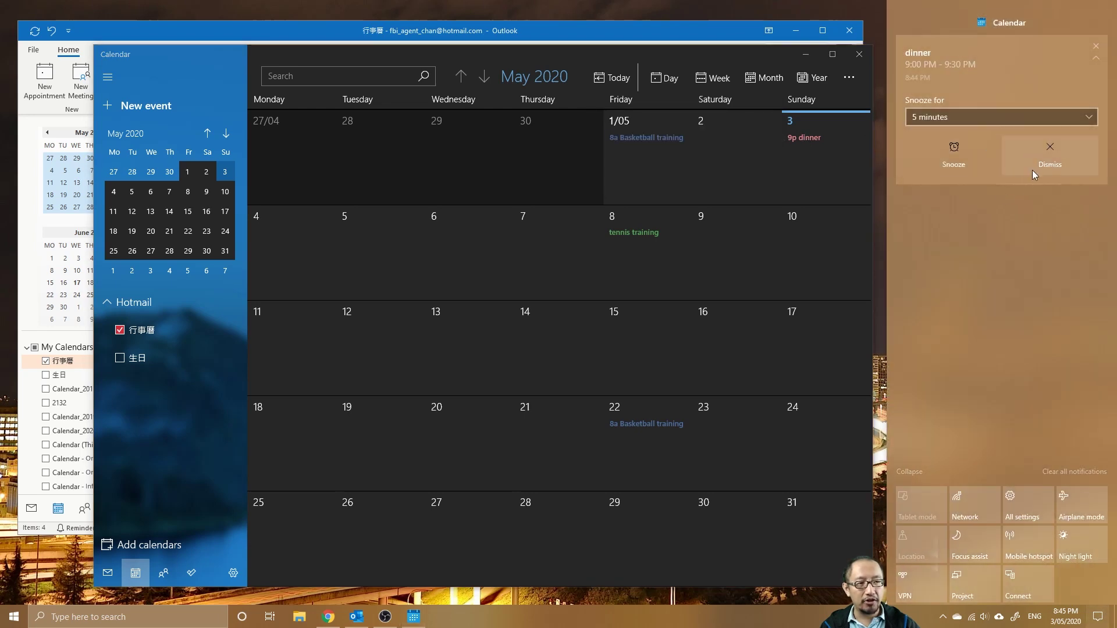
click(764, 602)
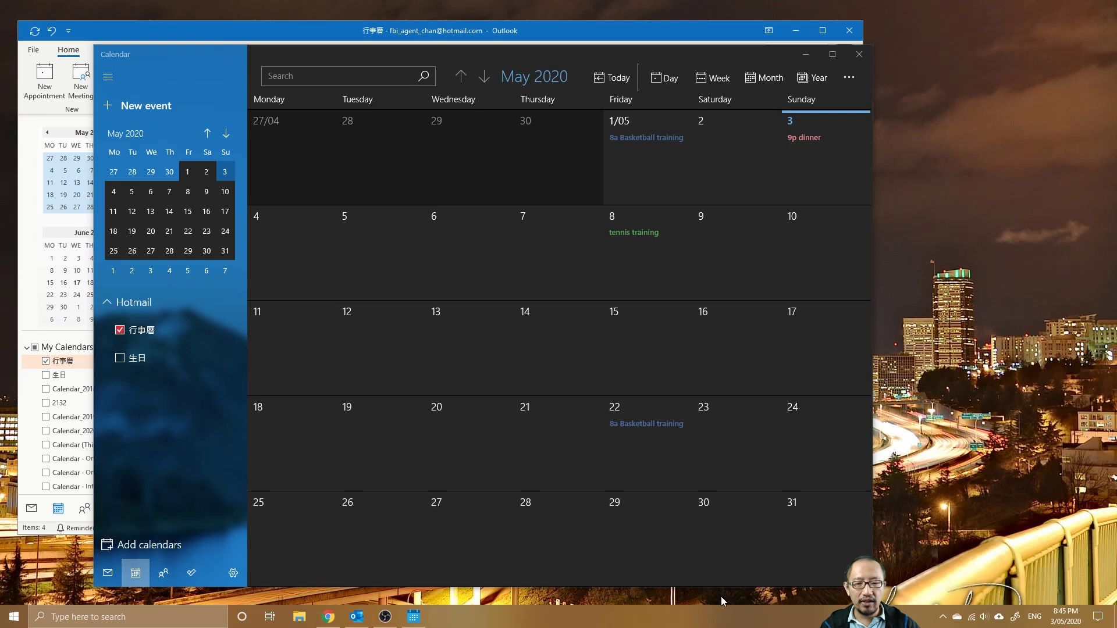
click(143, 615)
text(no)
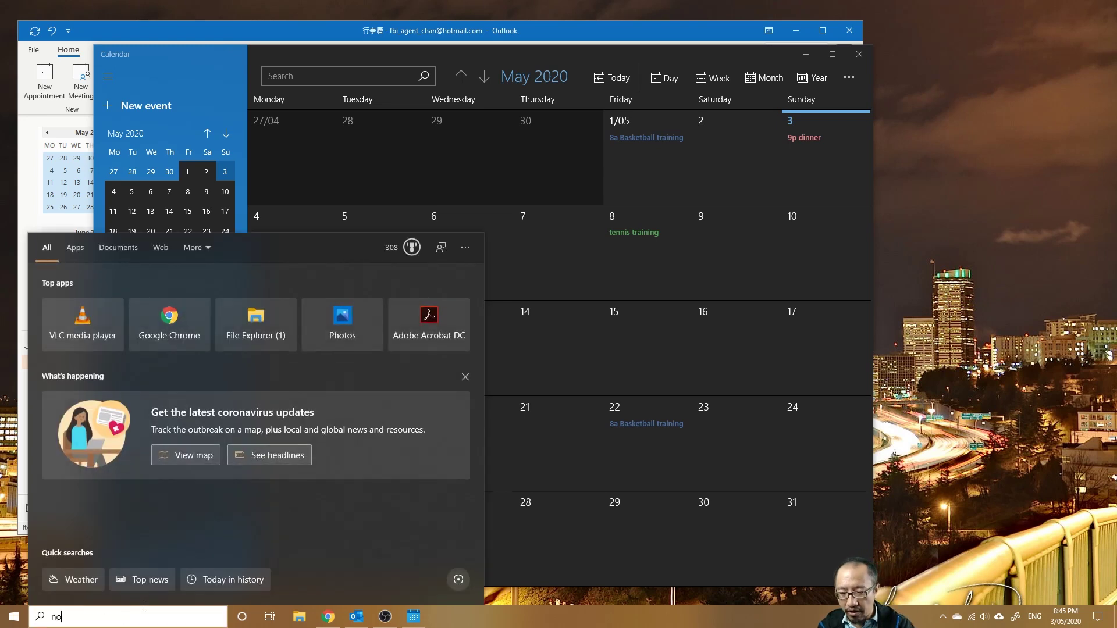
text(tifications)
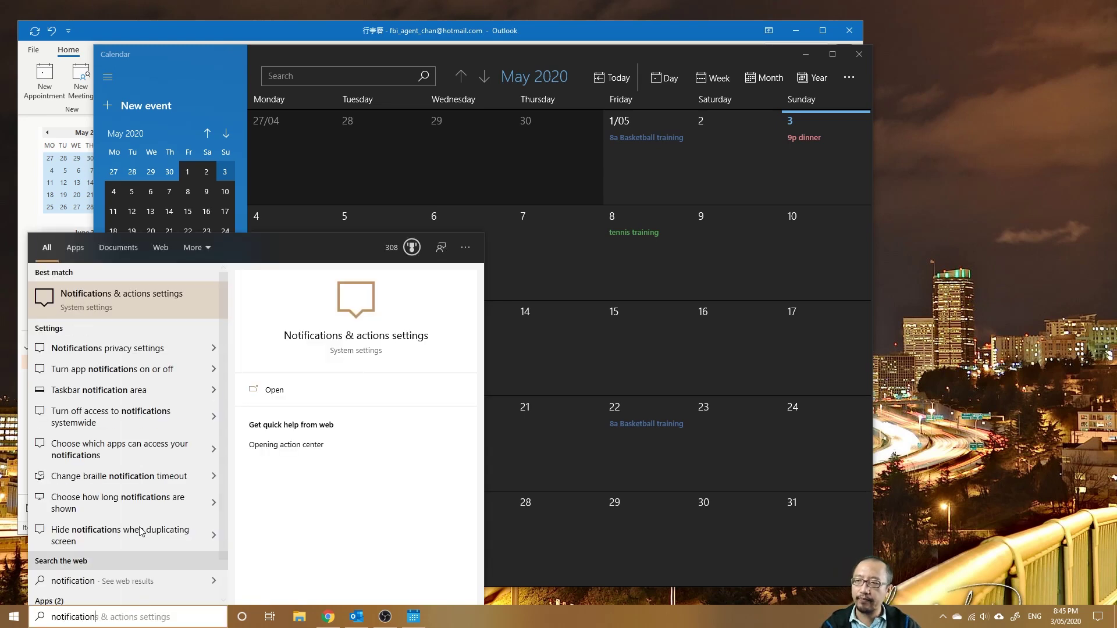
click(154, 300)
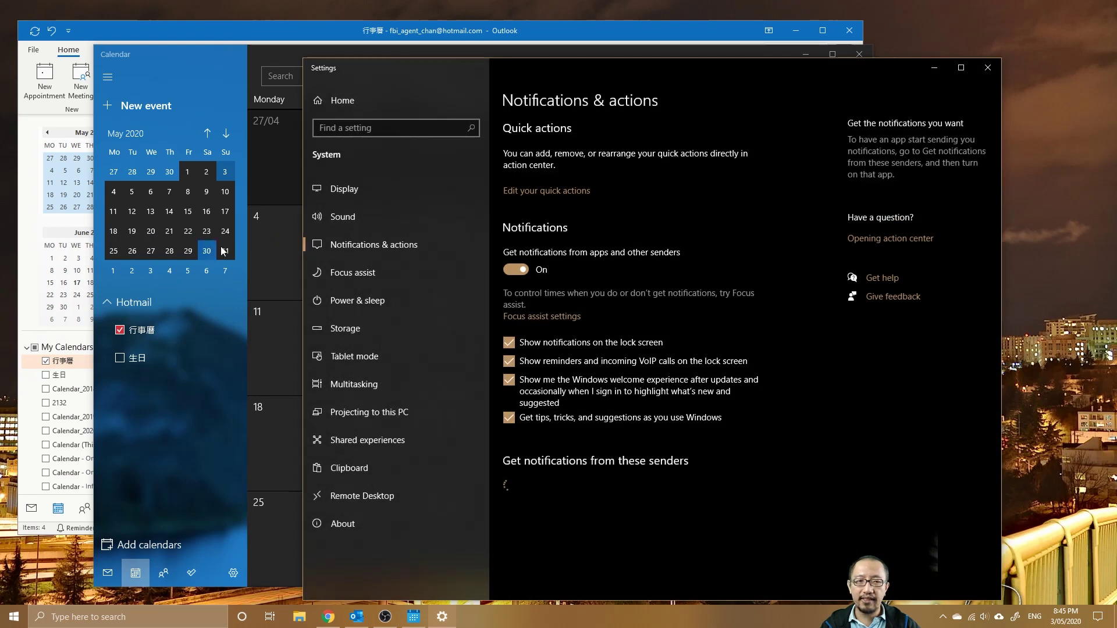
drag(561, 71, 464, 26)
scroll(516, 173, down, 5)
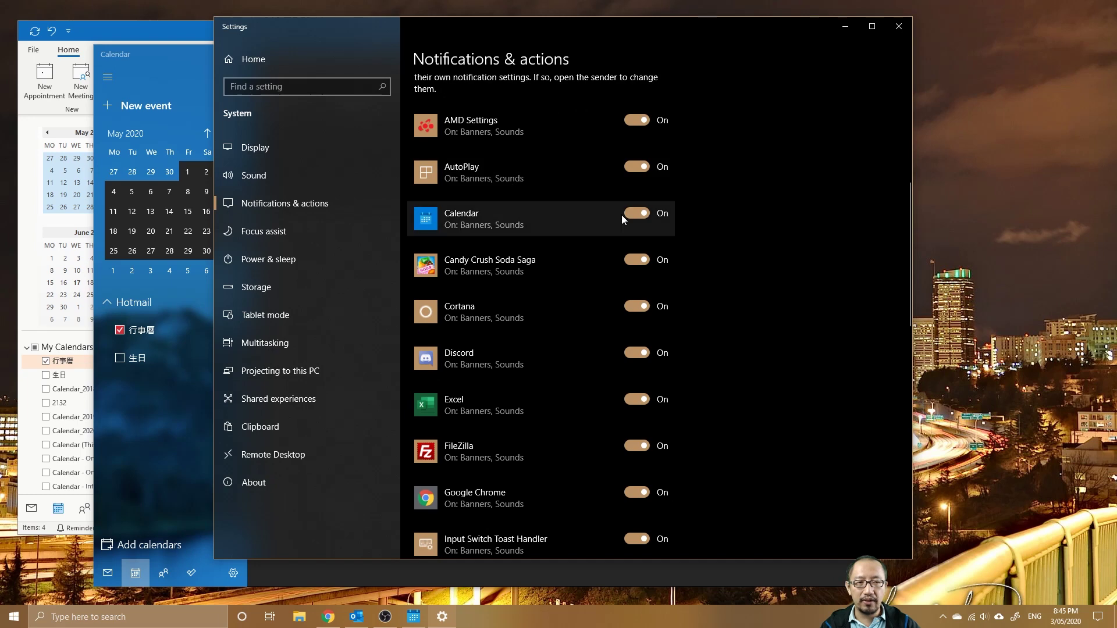
scroll(589, 225, down, 3)
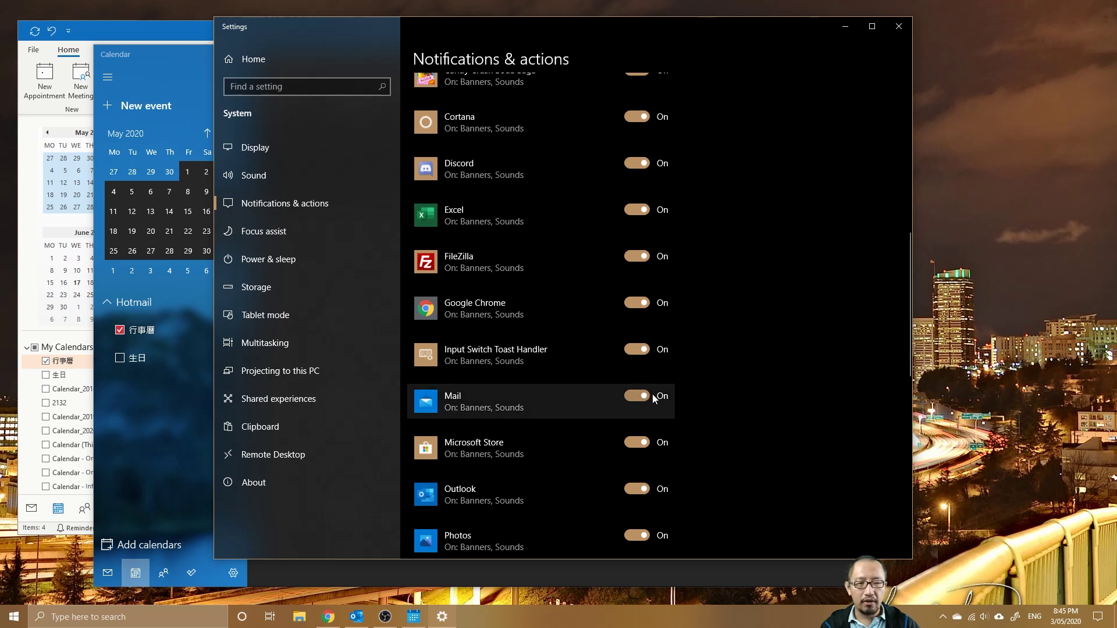
scroll(593, 419, down, 3)
scroll(498, 339, up, 6)
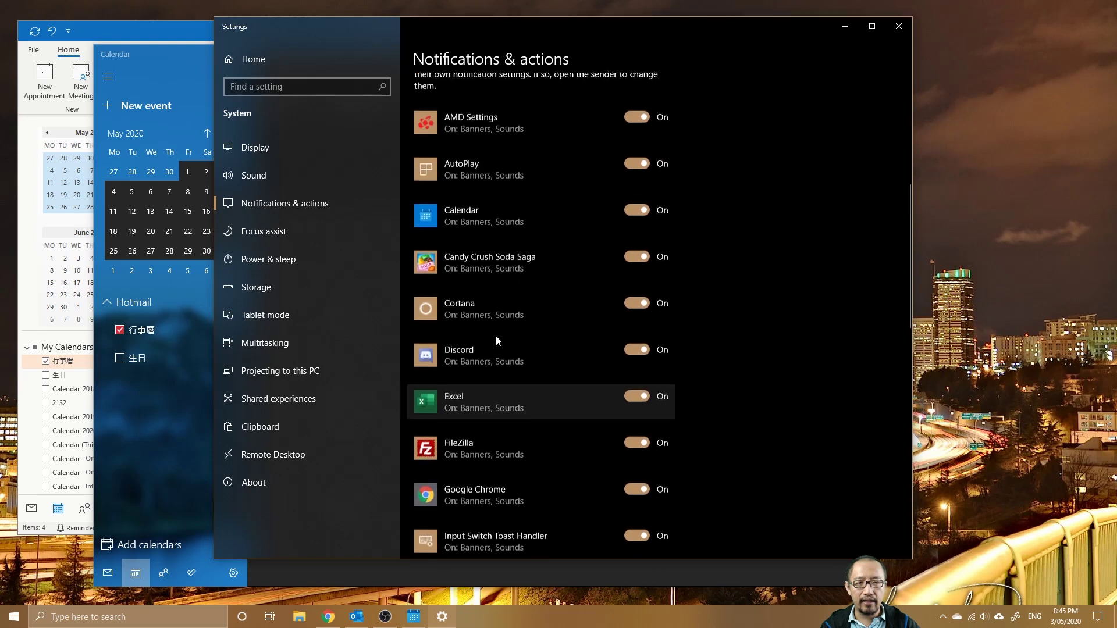
click(476, 222)
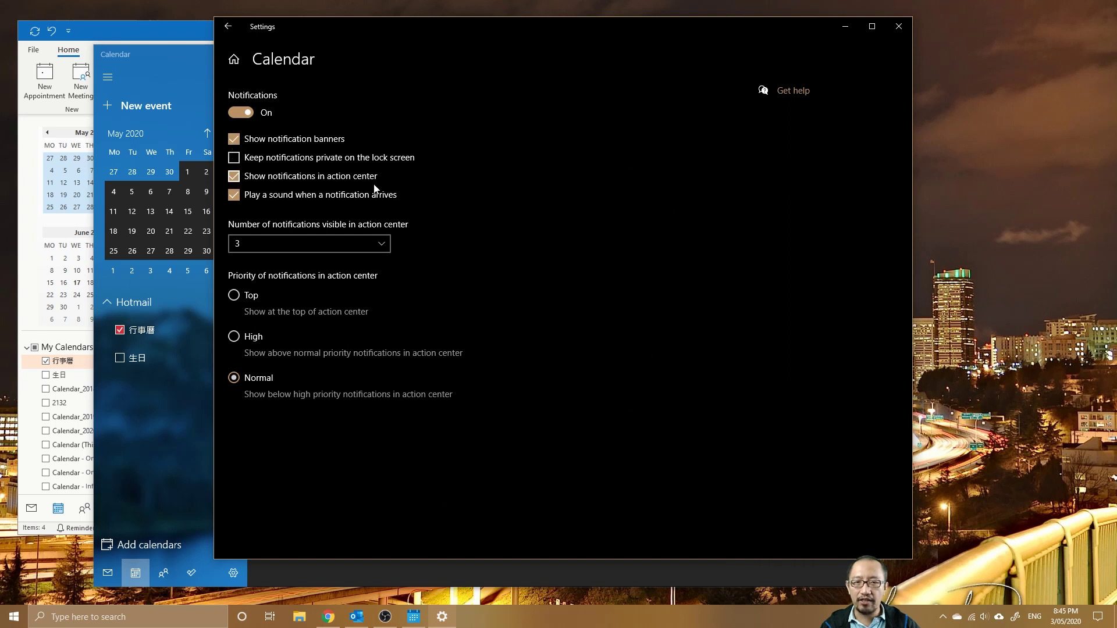
click(228, 27)
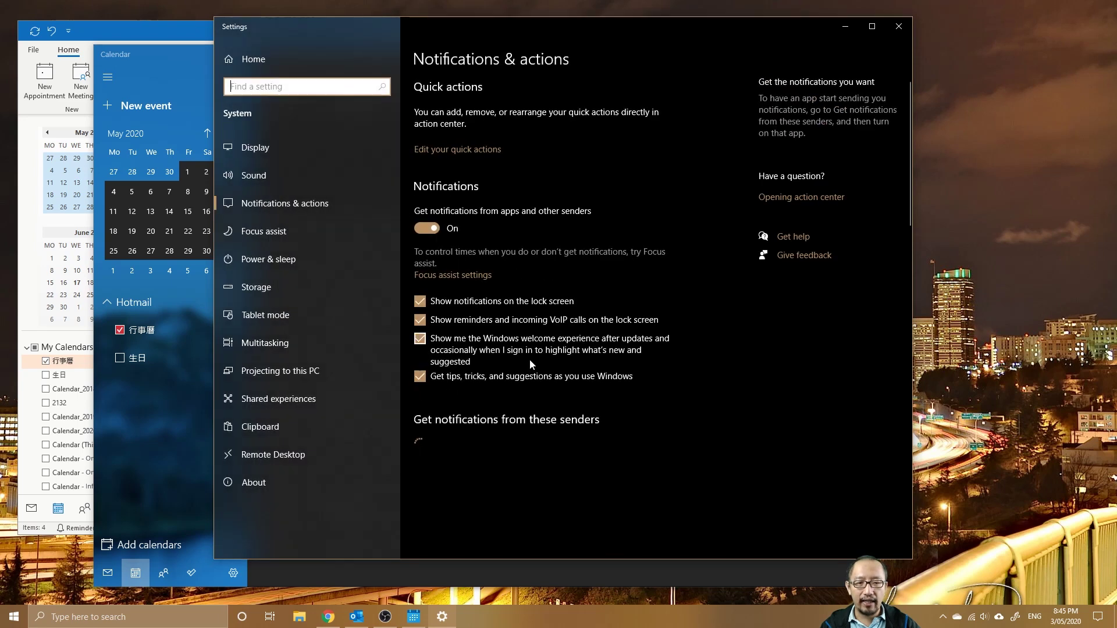
scroll(529, 354, up, 6)
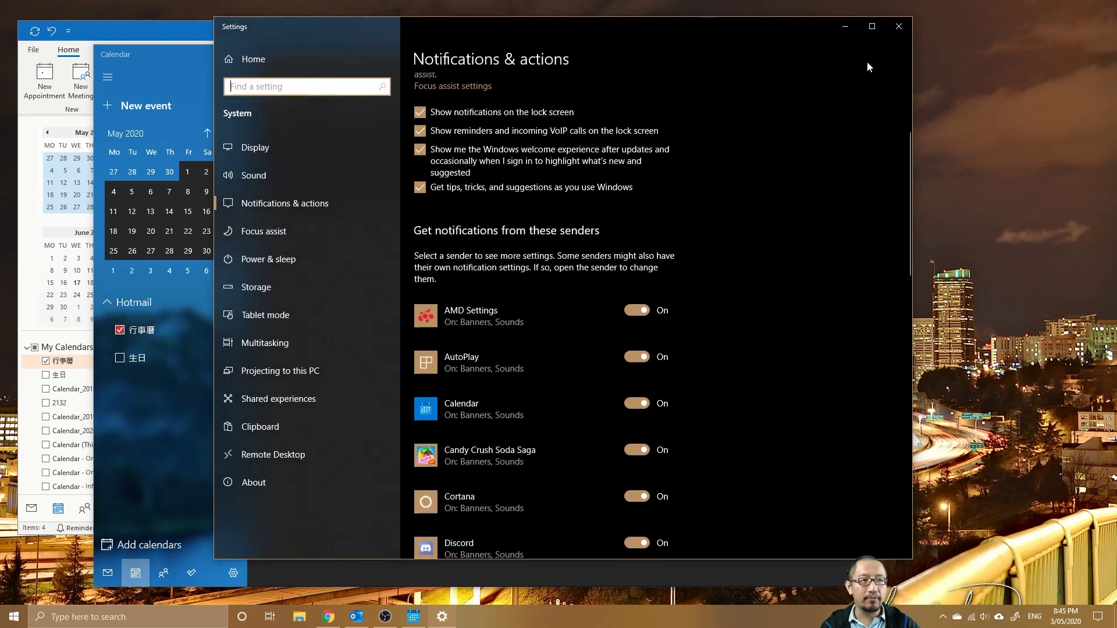
click(899, 26)
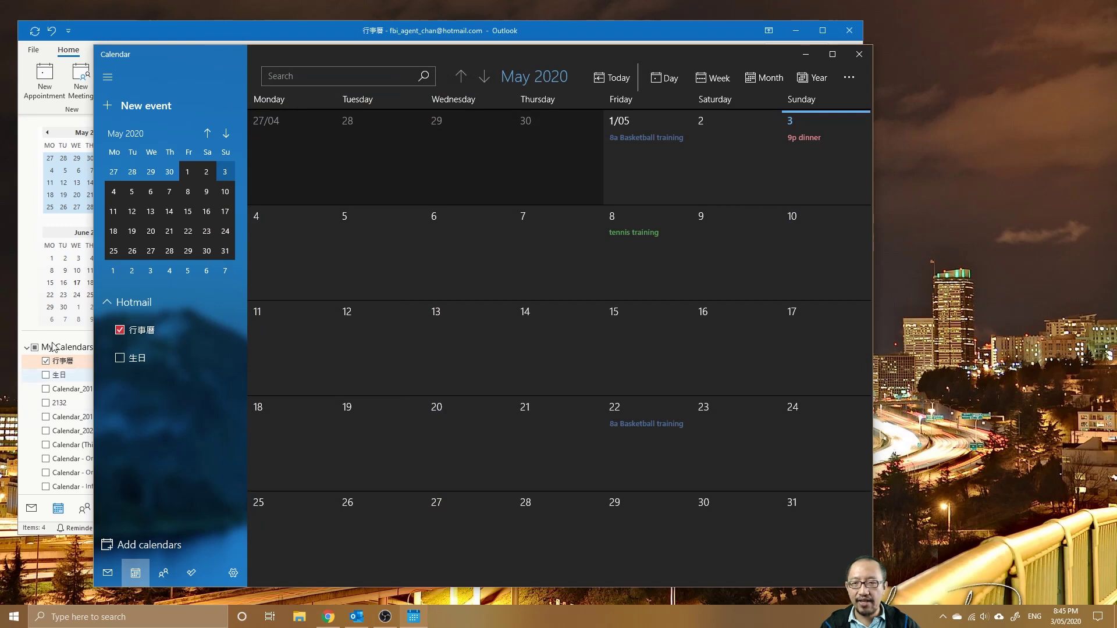
Bring Outlook forward, view the dinner reminder in the Action Center, then return to Calendar
click(33, 247)
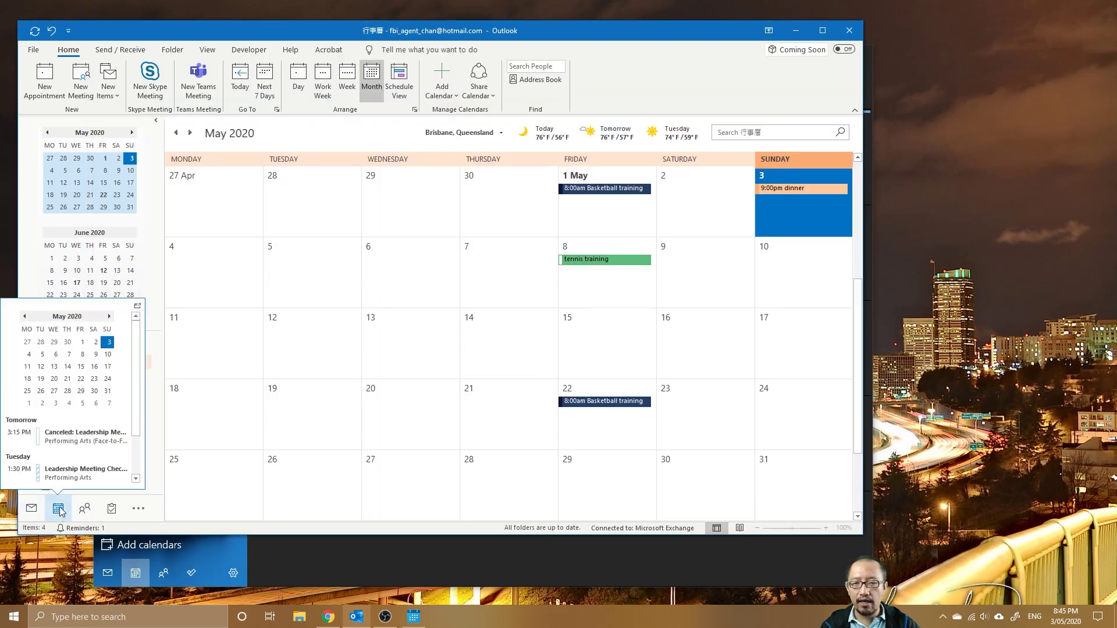
mouse_move(58, 508)
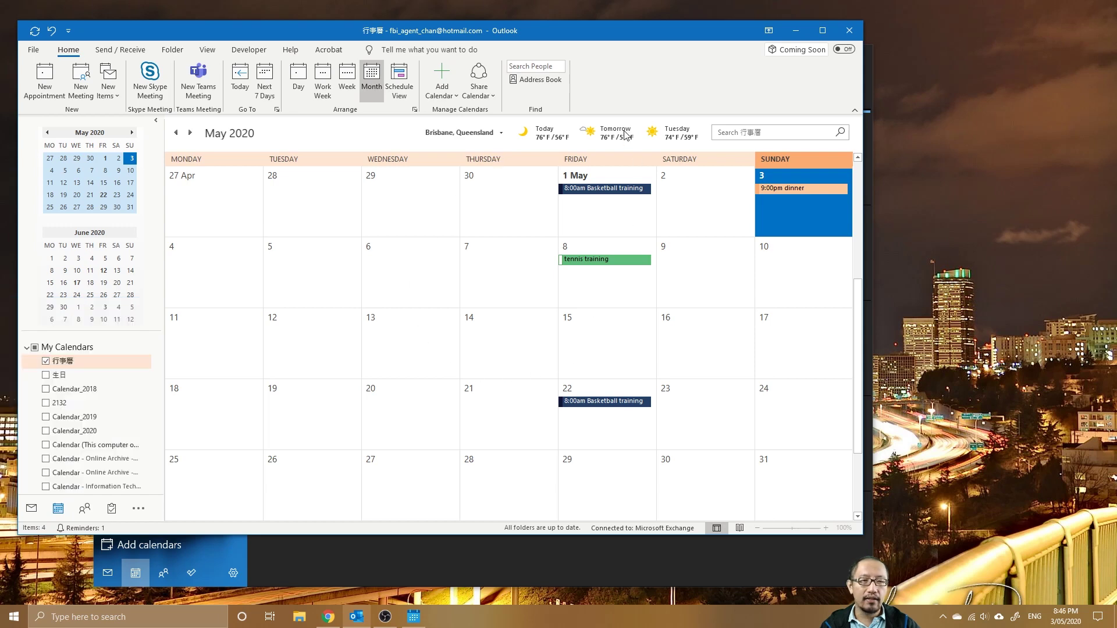
click(1098, 616)
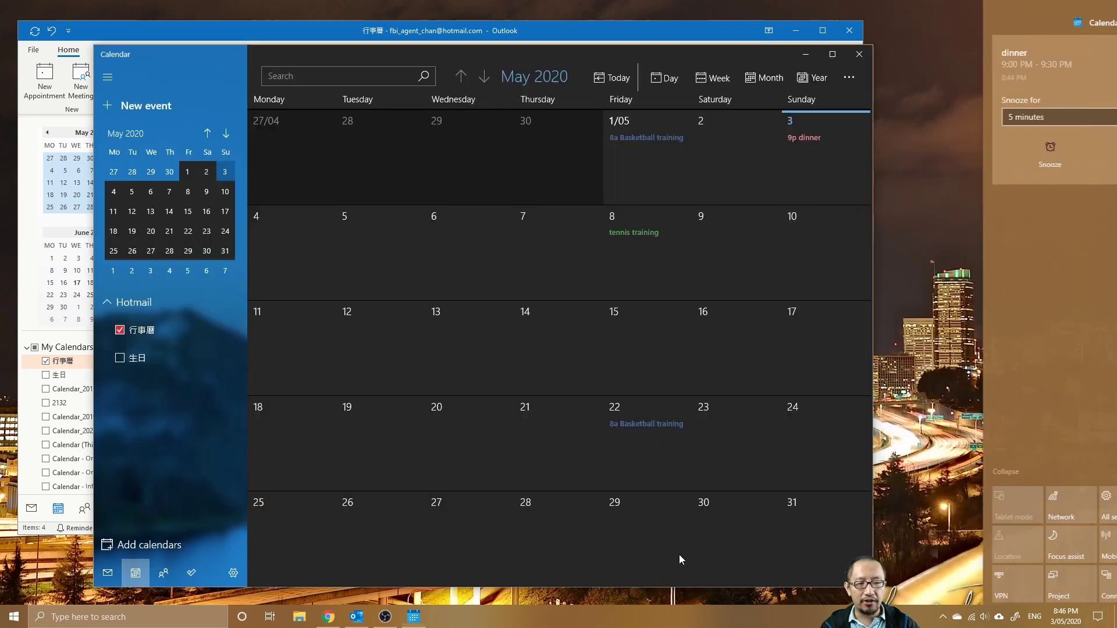
click(679, 559)
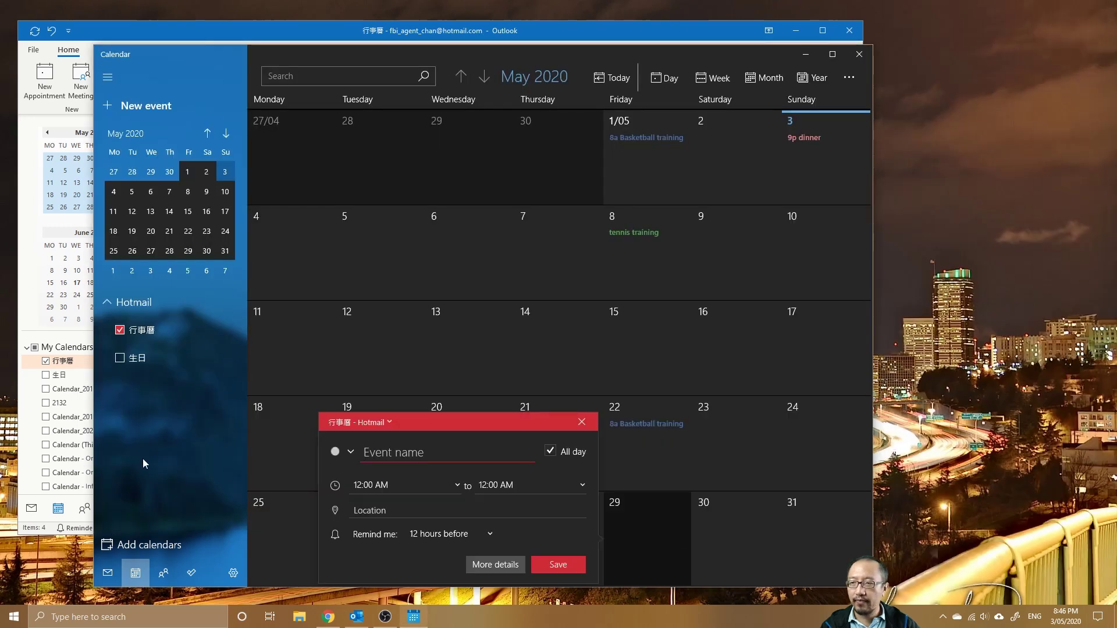